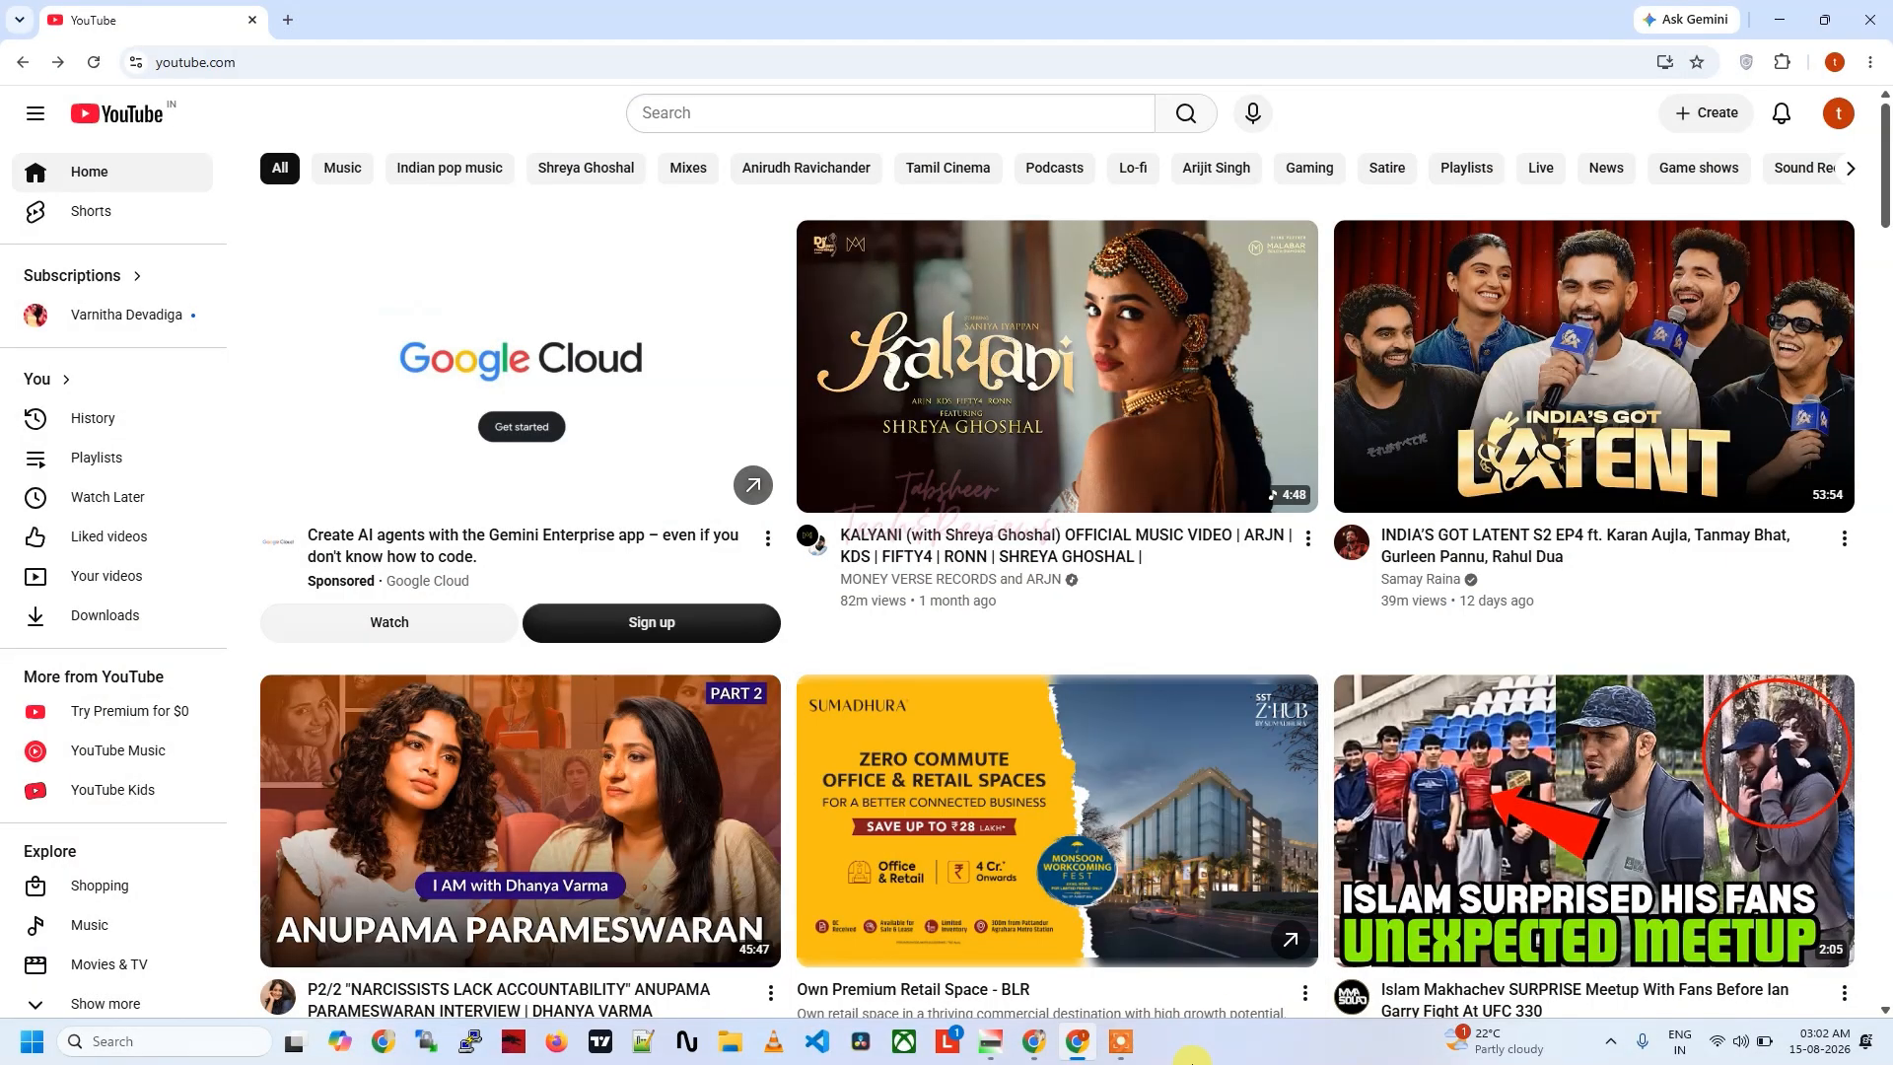
# Step: Open the page listing all channels of the signed-in account through account switching
pyautogui.moveTo(1680, 293)
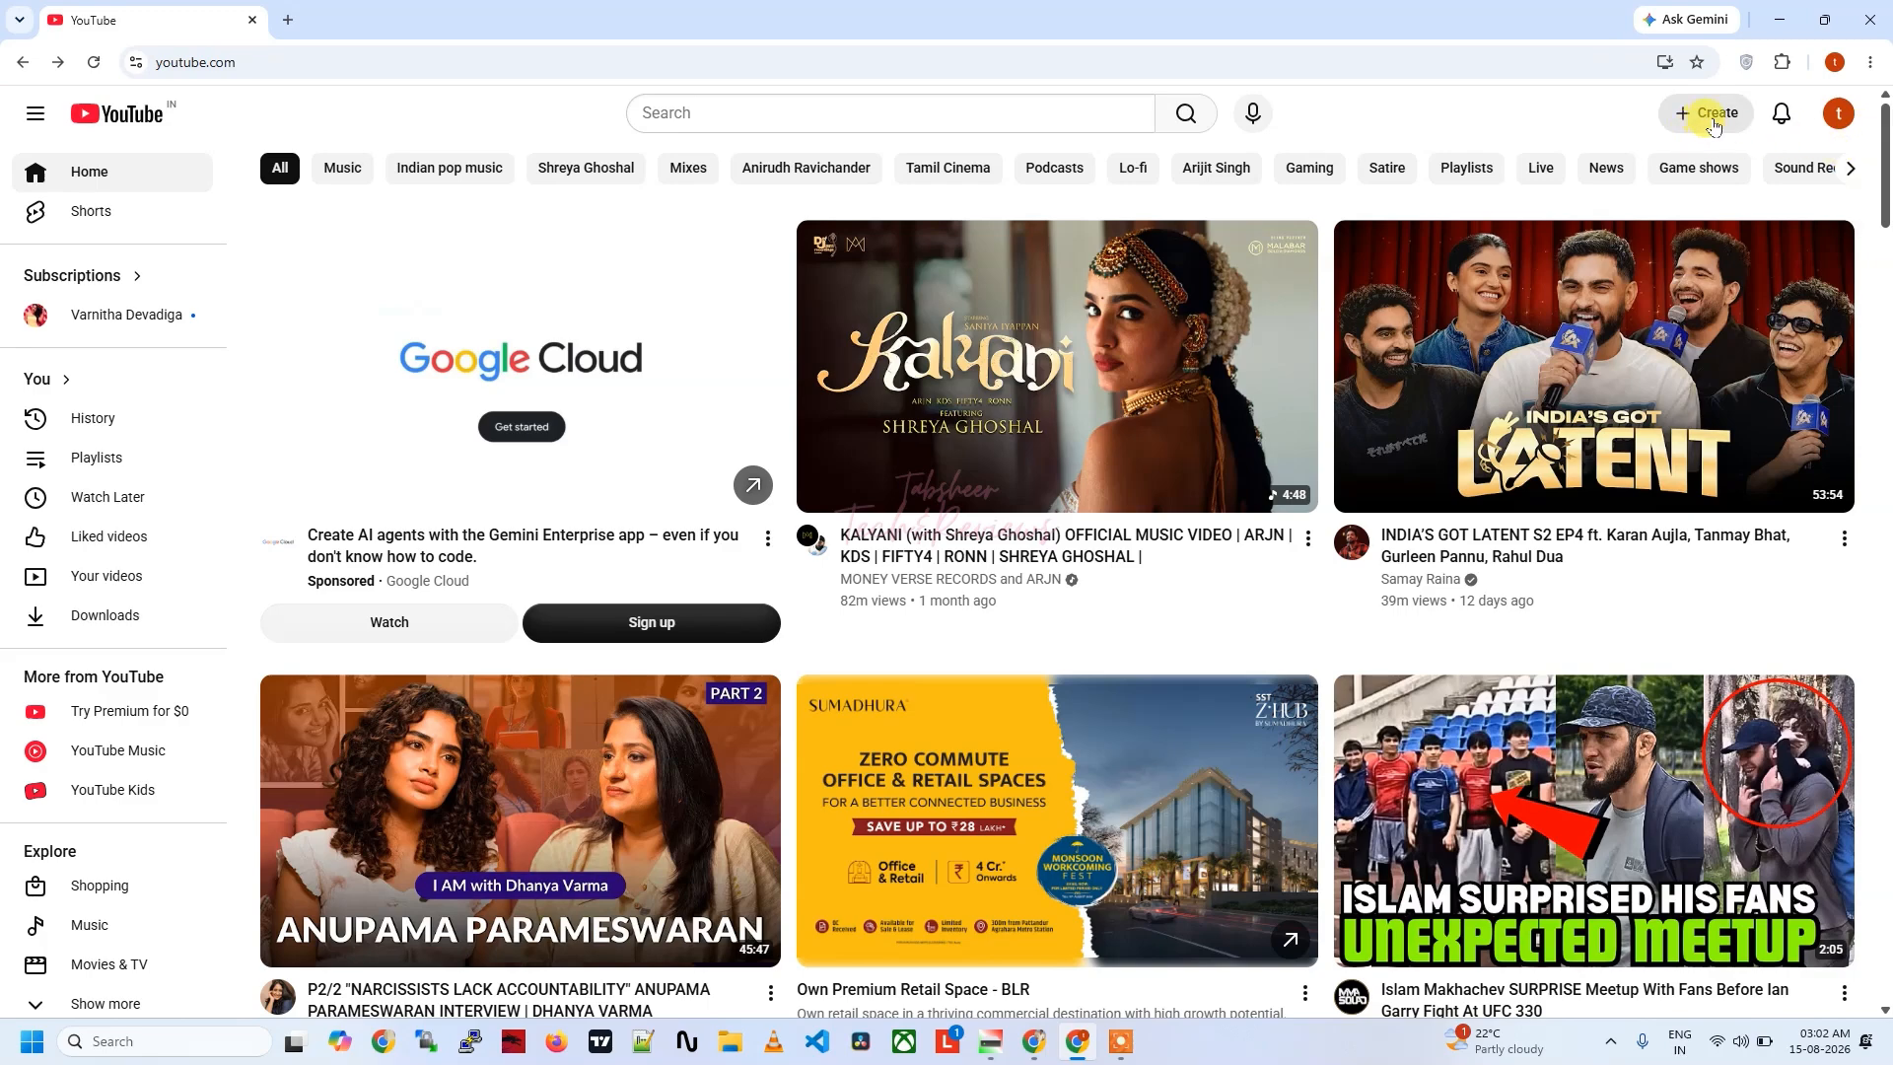
pyautogui.click(1840, 116)
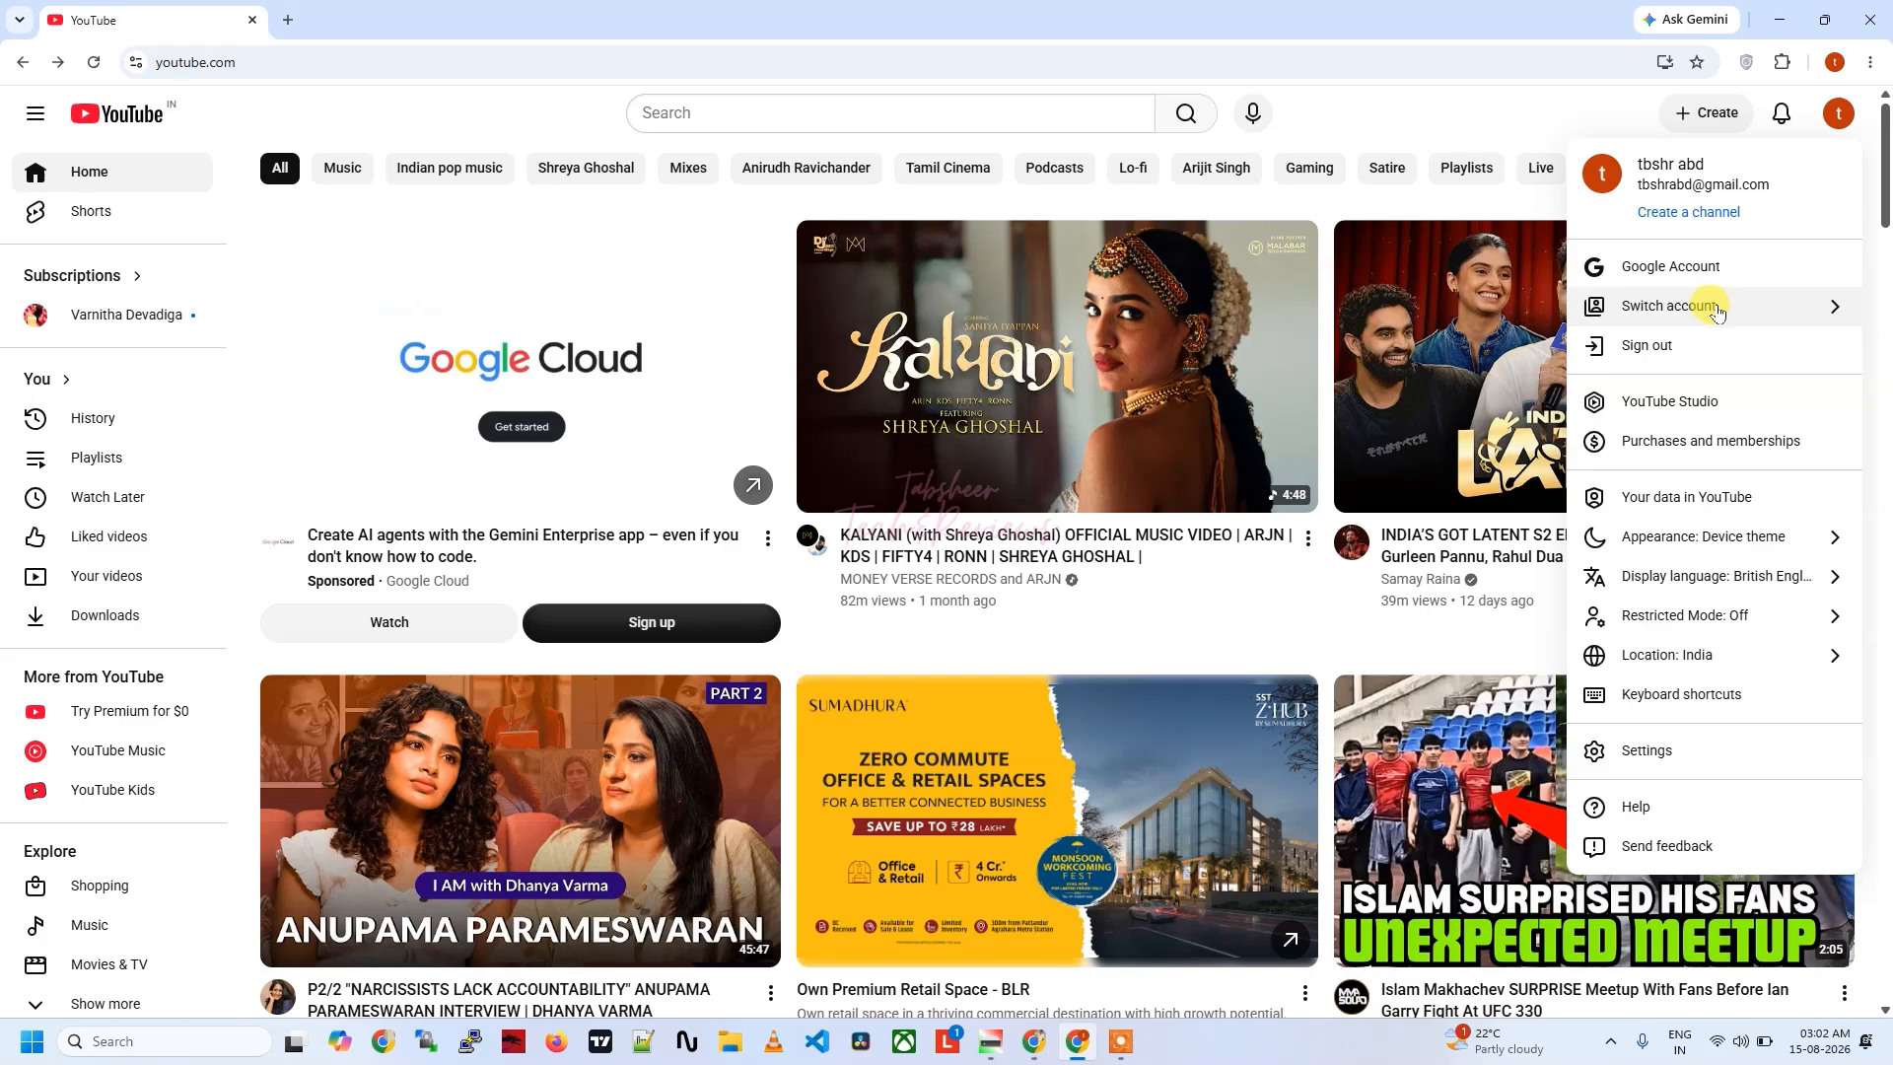
pyautogui.click(1713, 308)
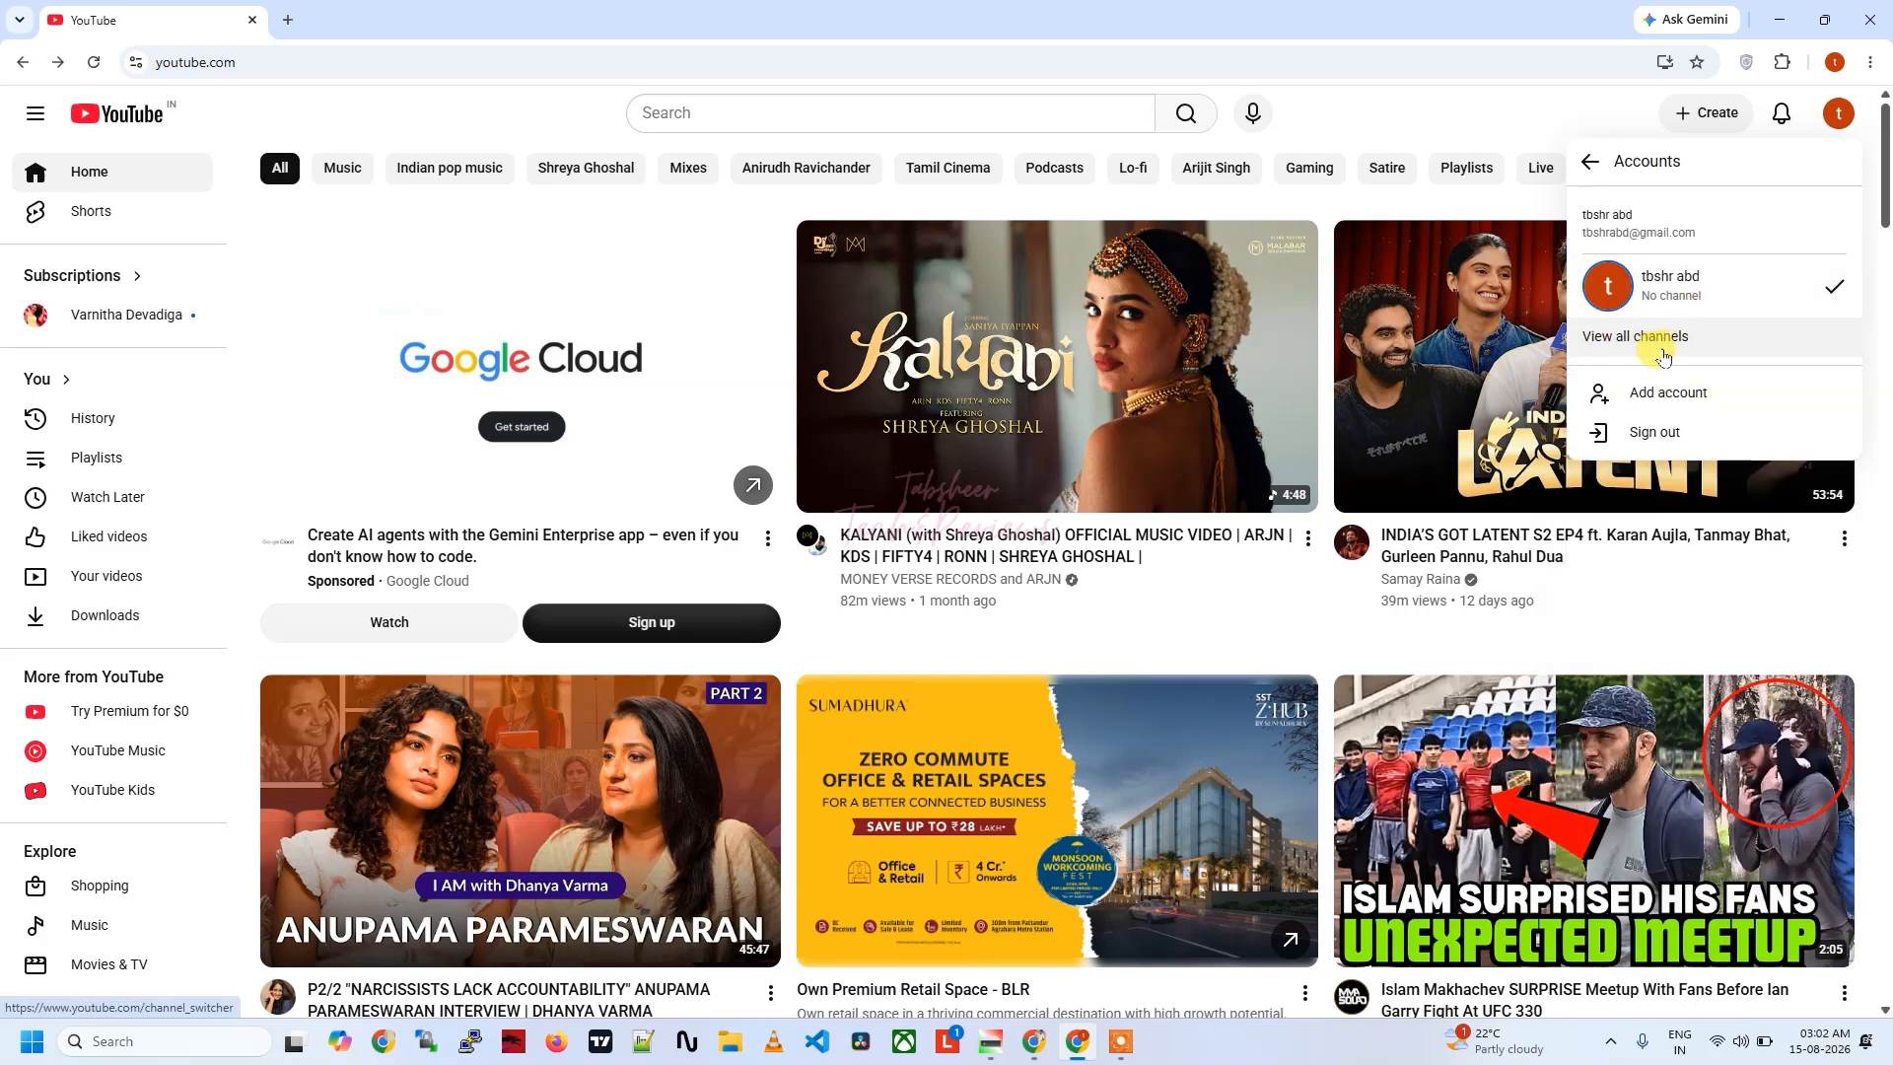
pyautogui.click(1621, 338)
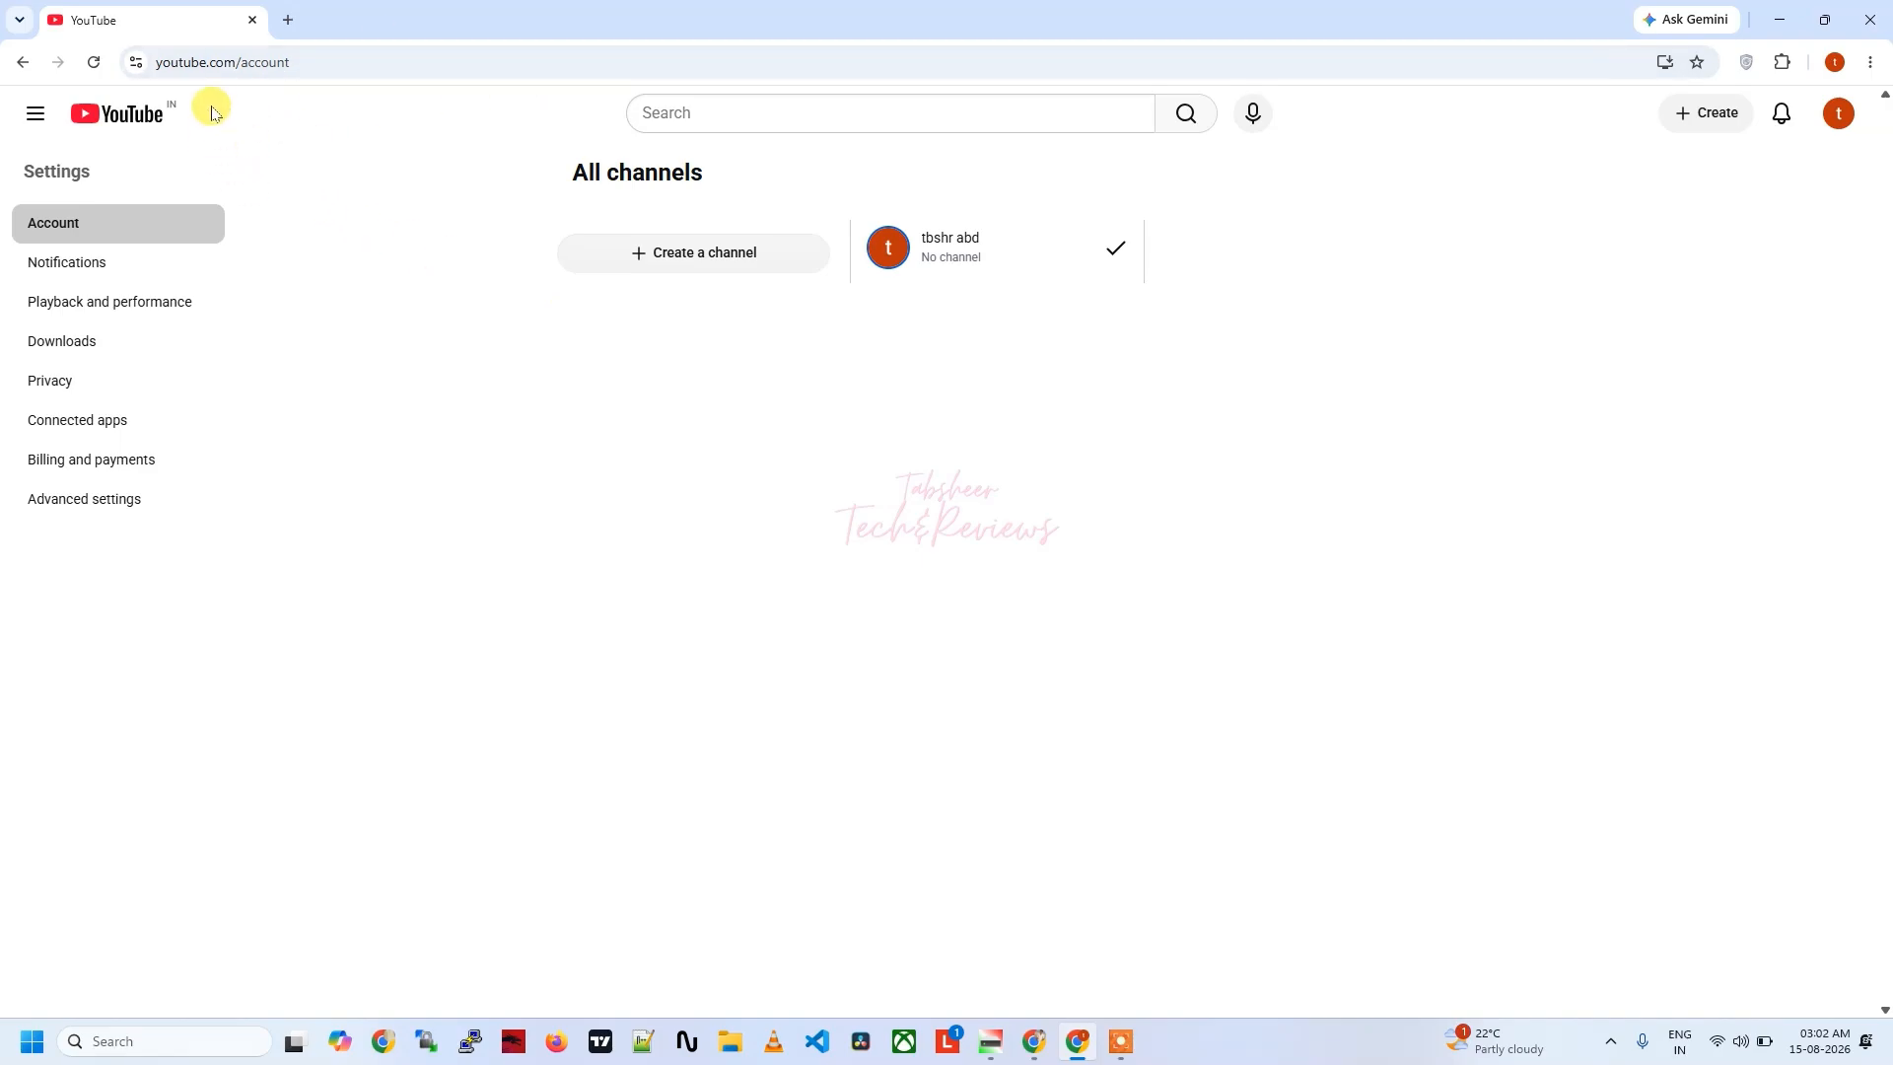
pyautogui.moveTo(241, 71); pyautogui.dragTo(647, 165)
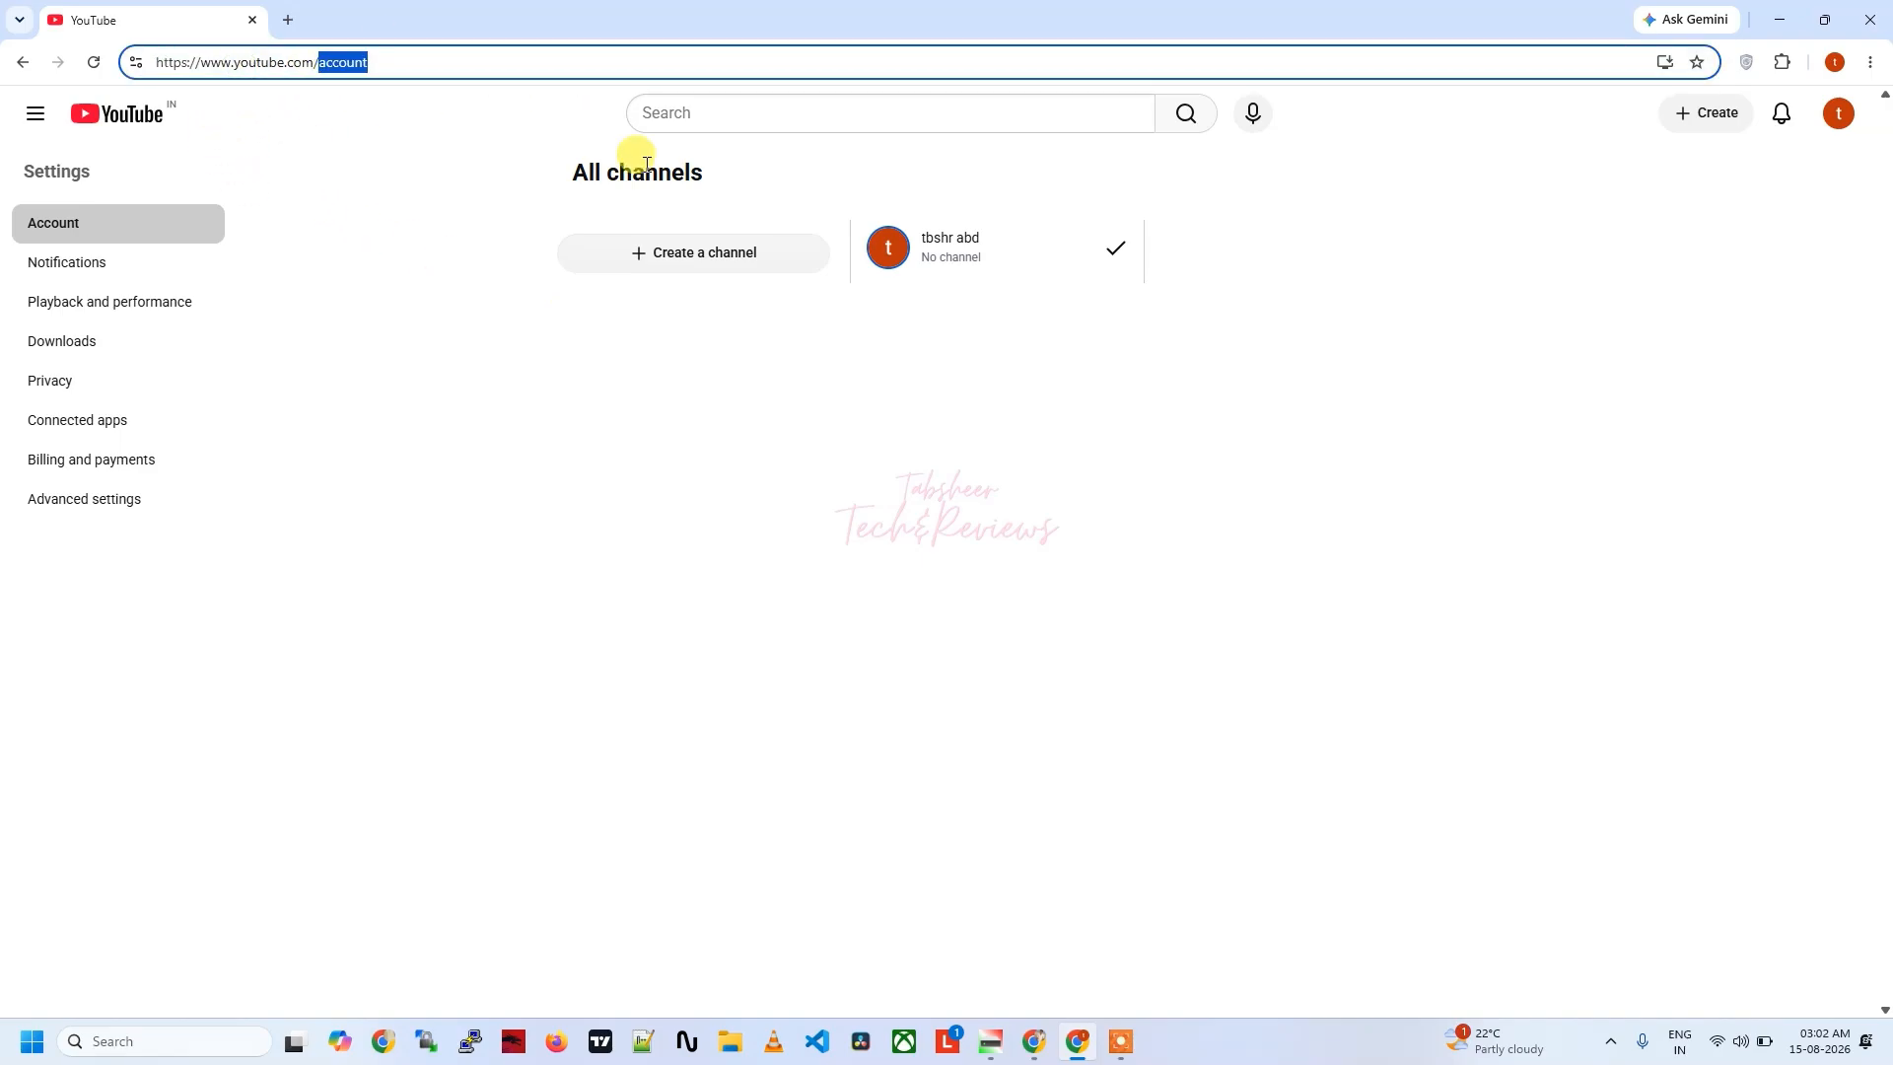
pyautogui.write('channel_switcher')
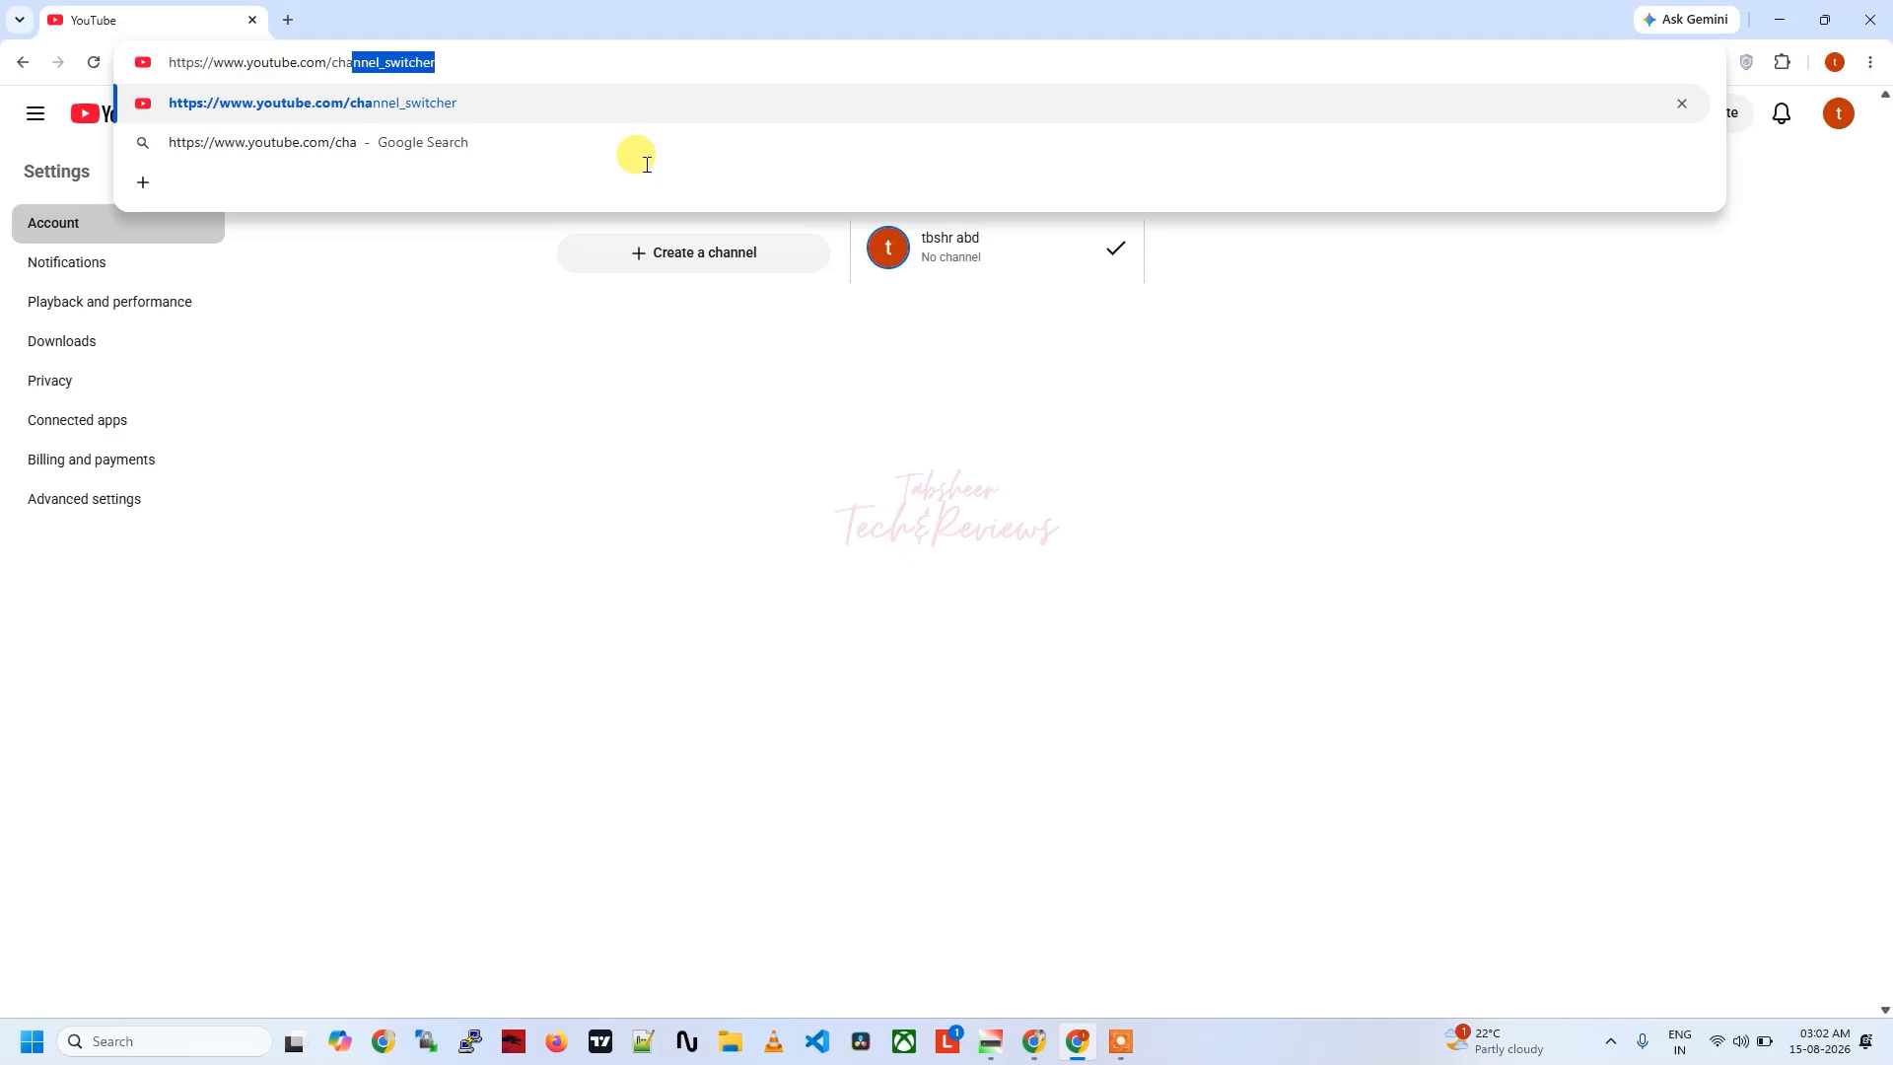
pyautogui.press('Right')
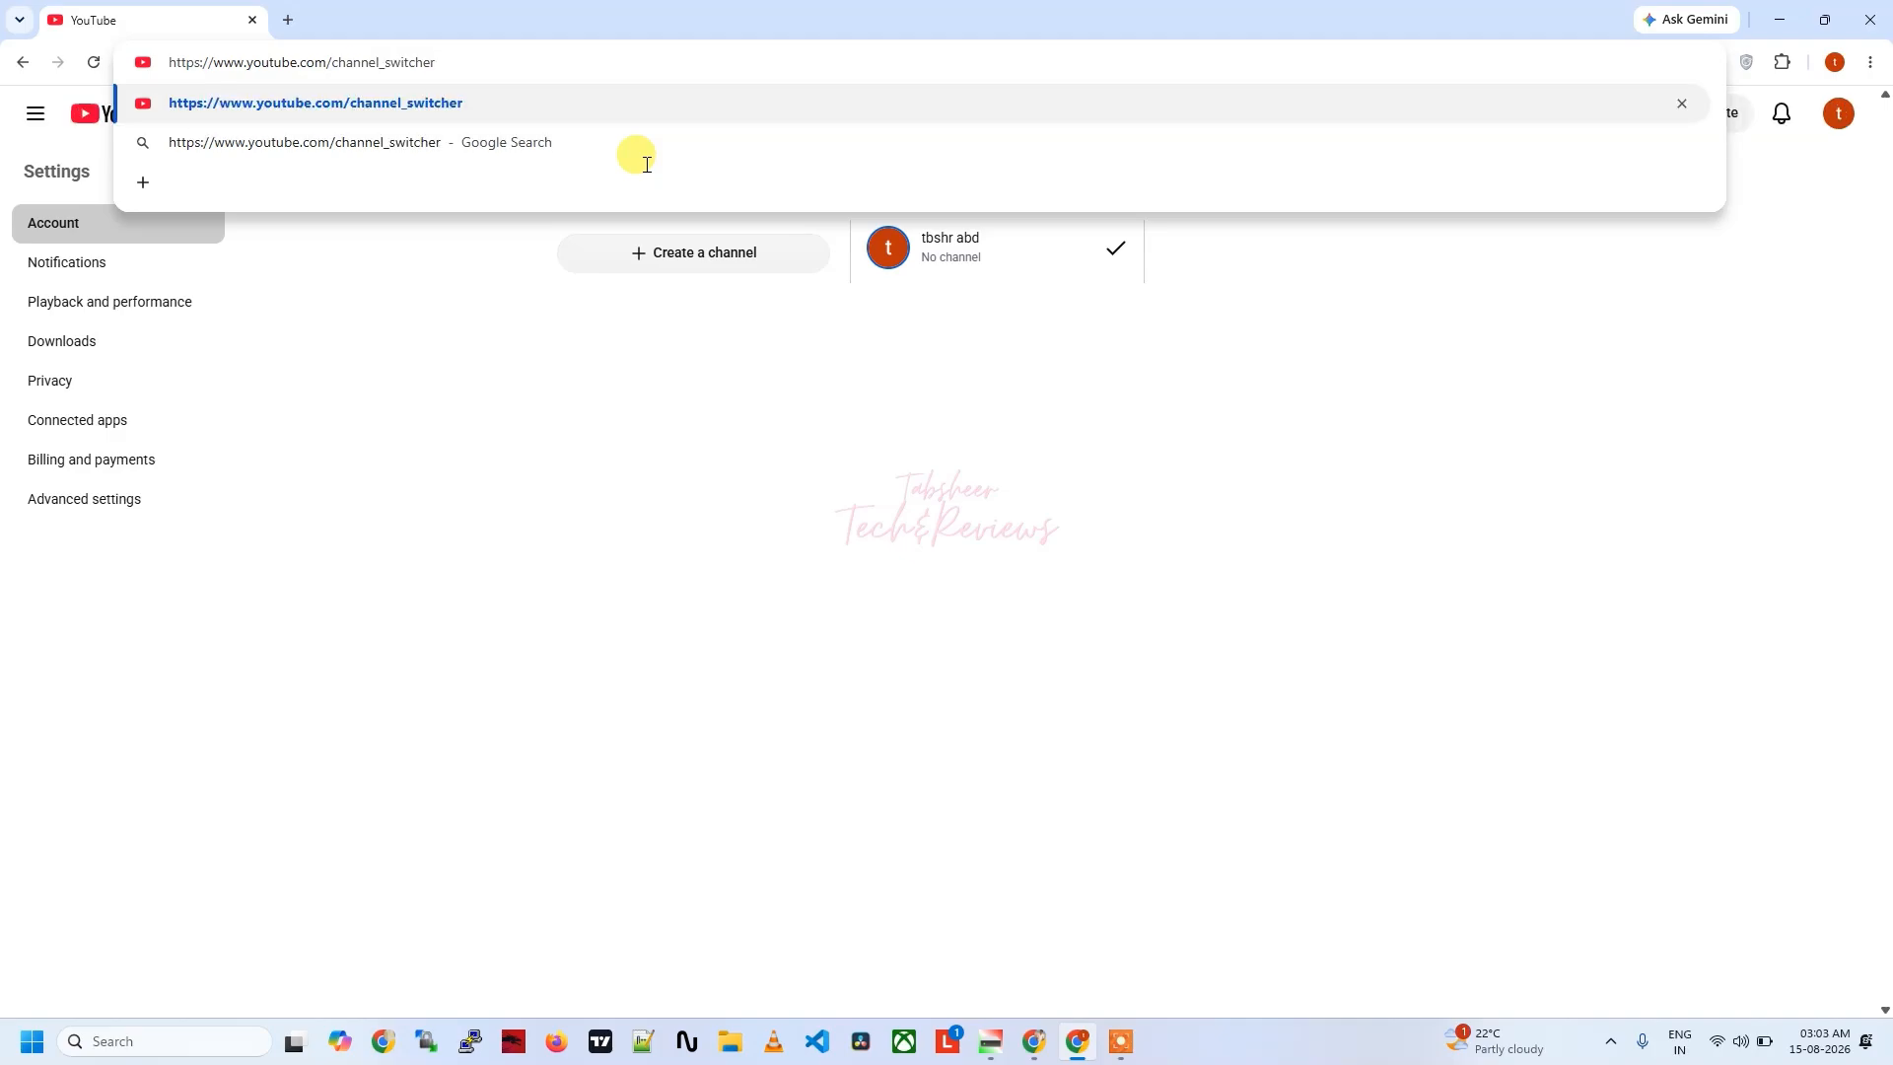
pyautogui.press('Return')
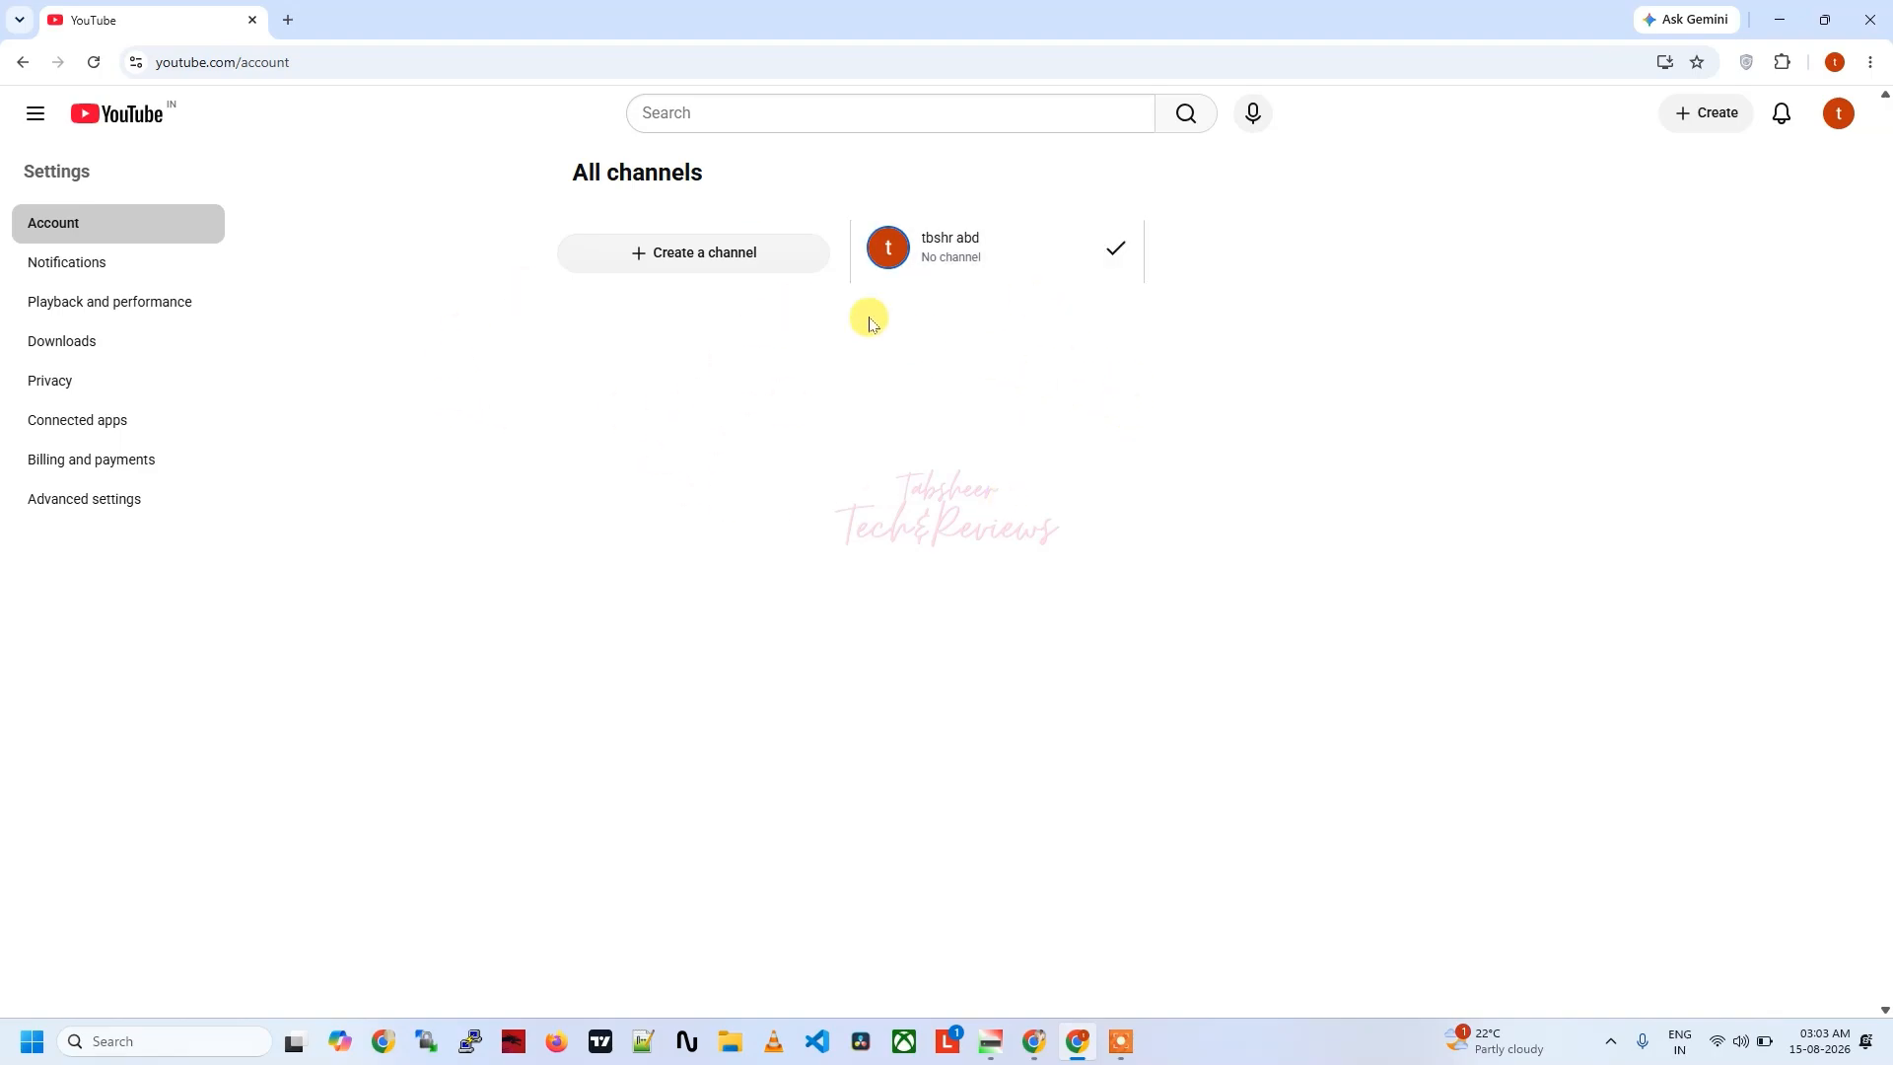
# Step: Start creating a new channel and set its name to TabsheerVlogs
pyautogui.click(710, 262)
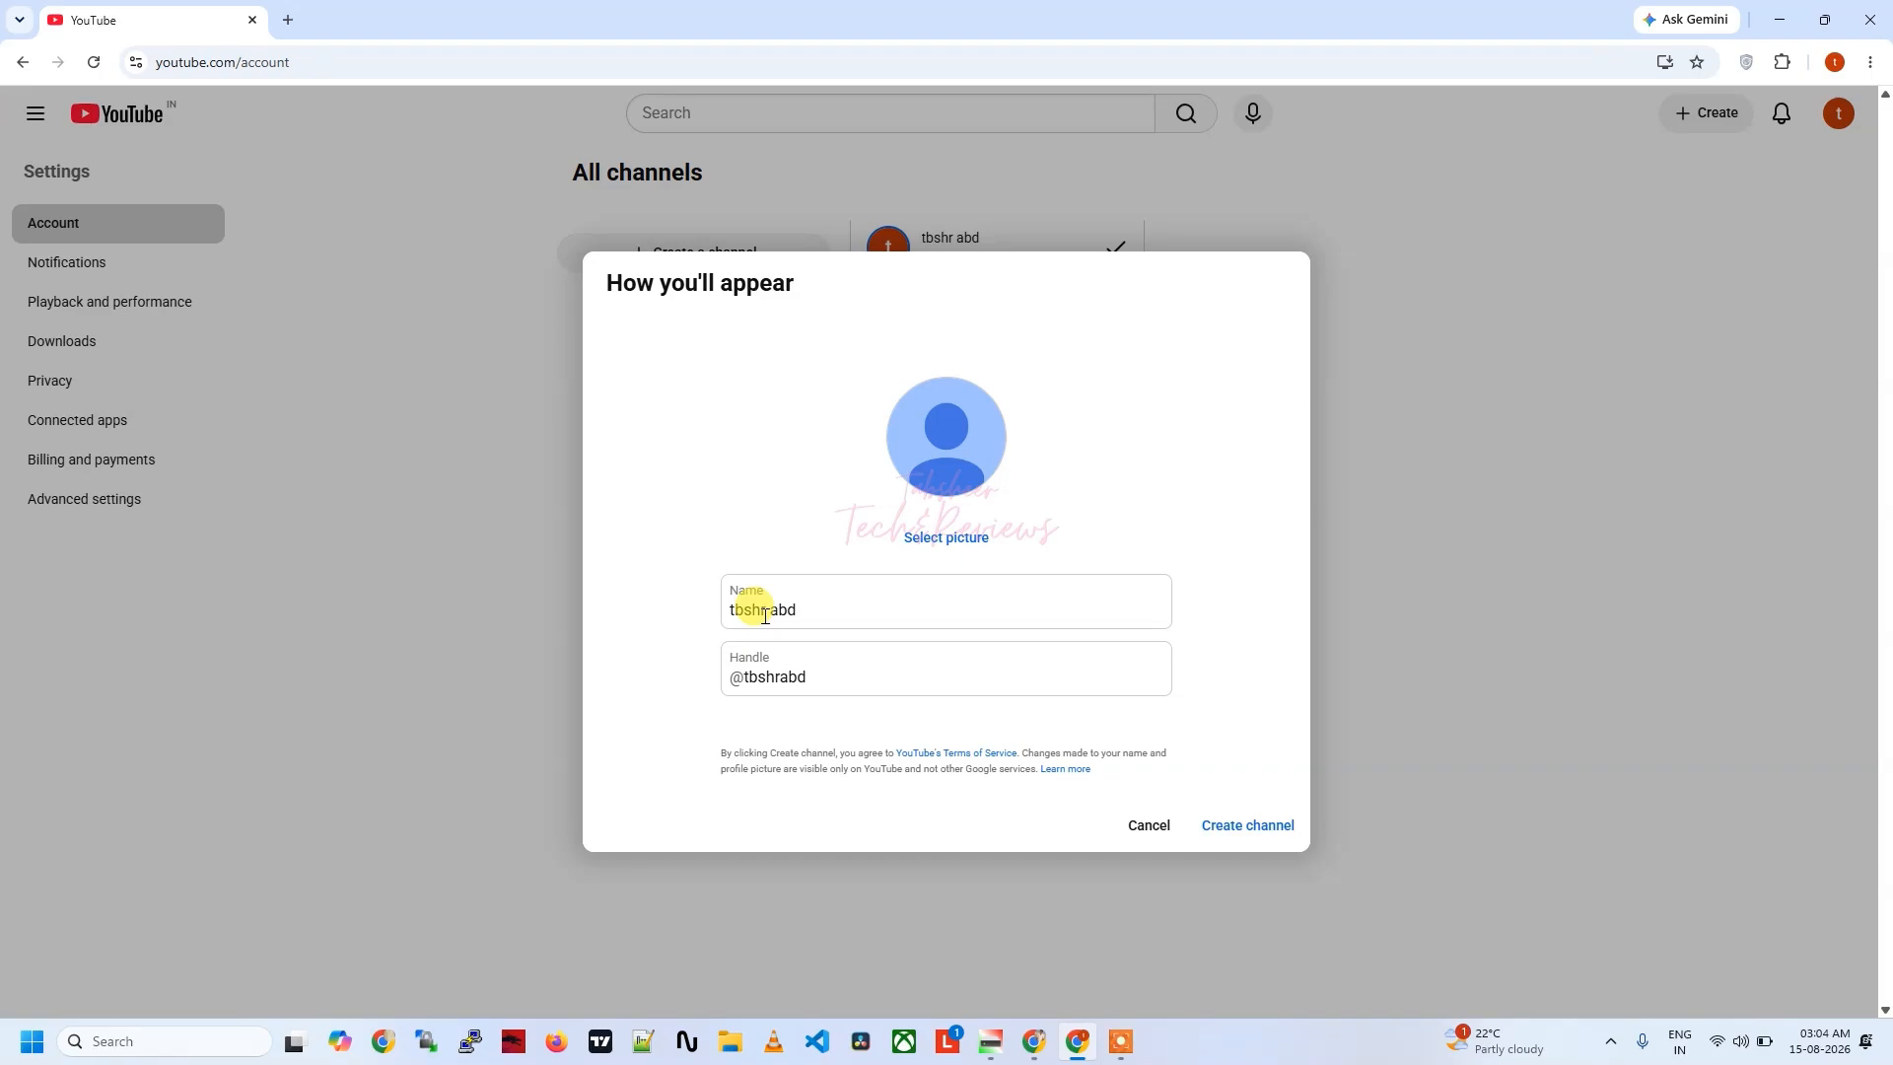
pyautogui.moveTo(795, 607); pyautogui.dragTo(697, 606)
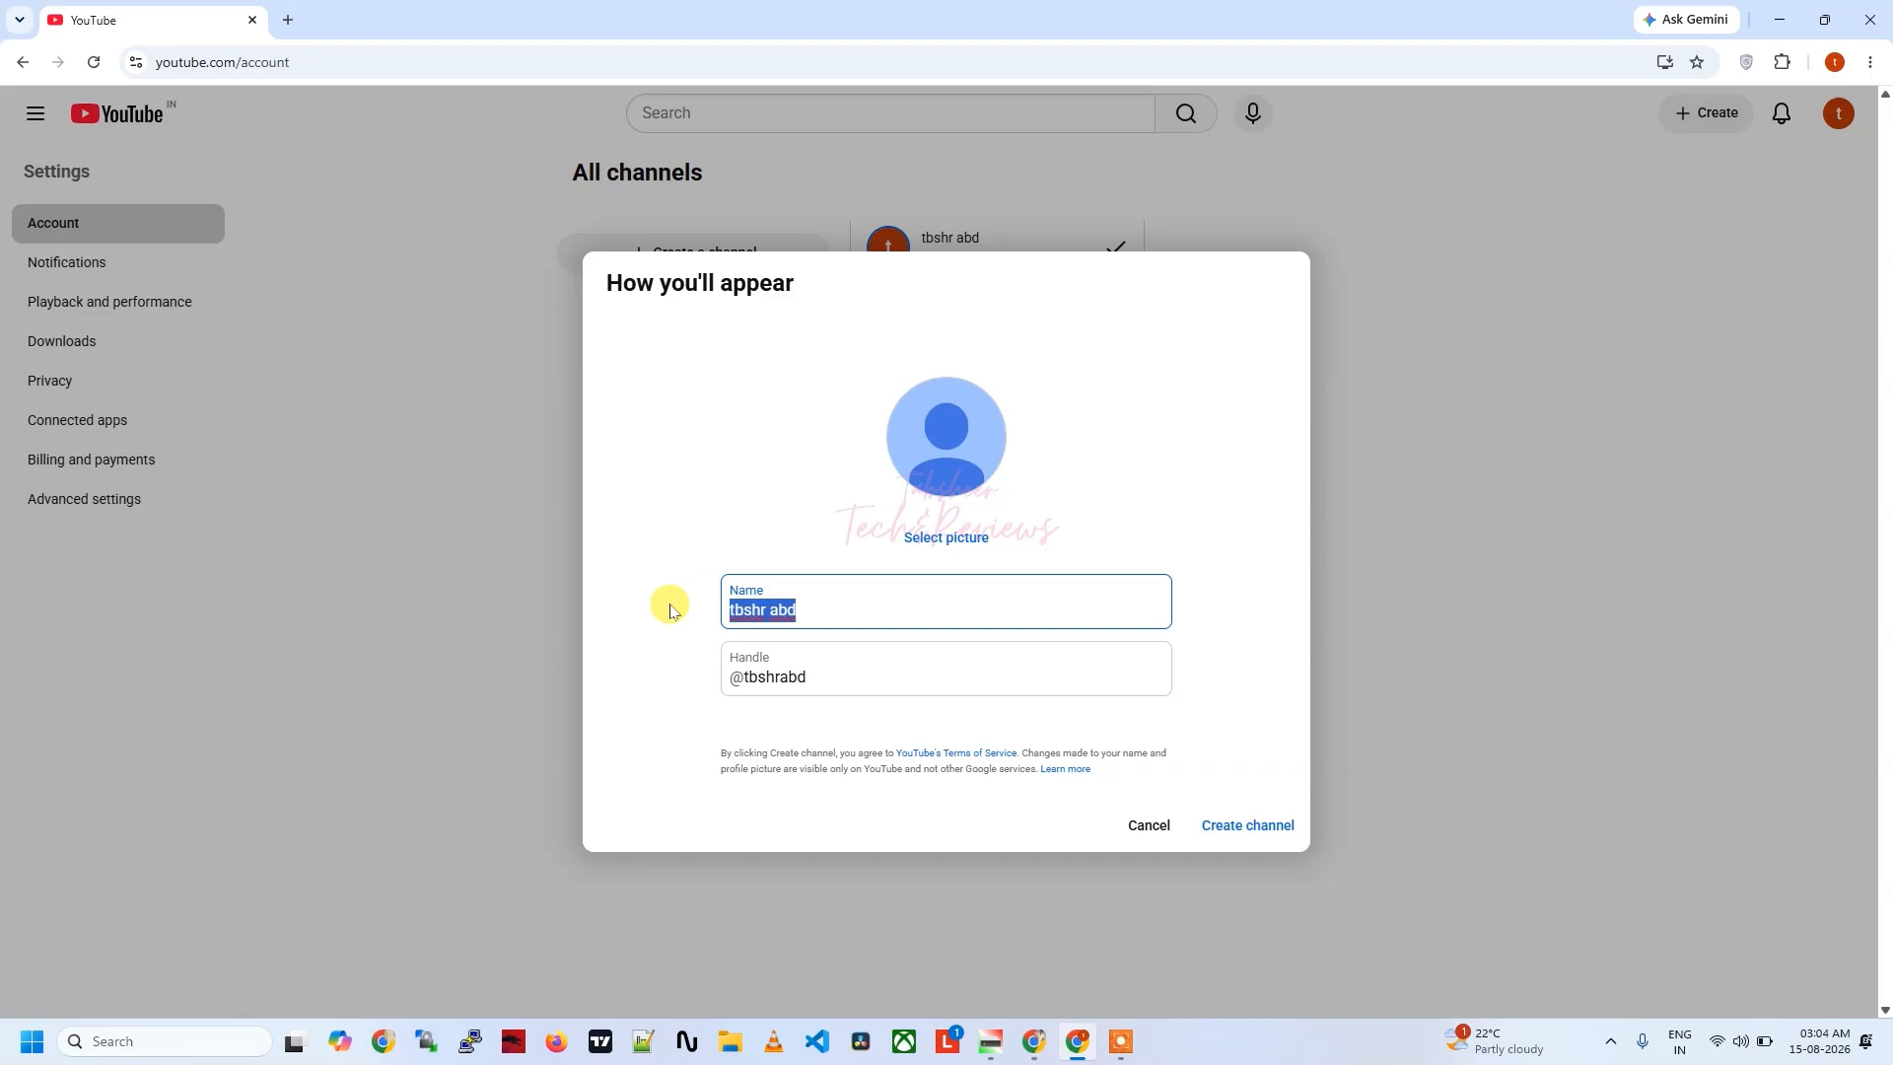
pyautogui.write('TabsheerVlogs')
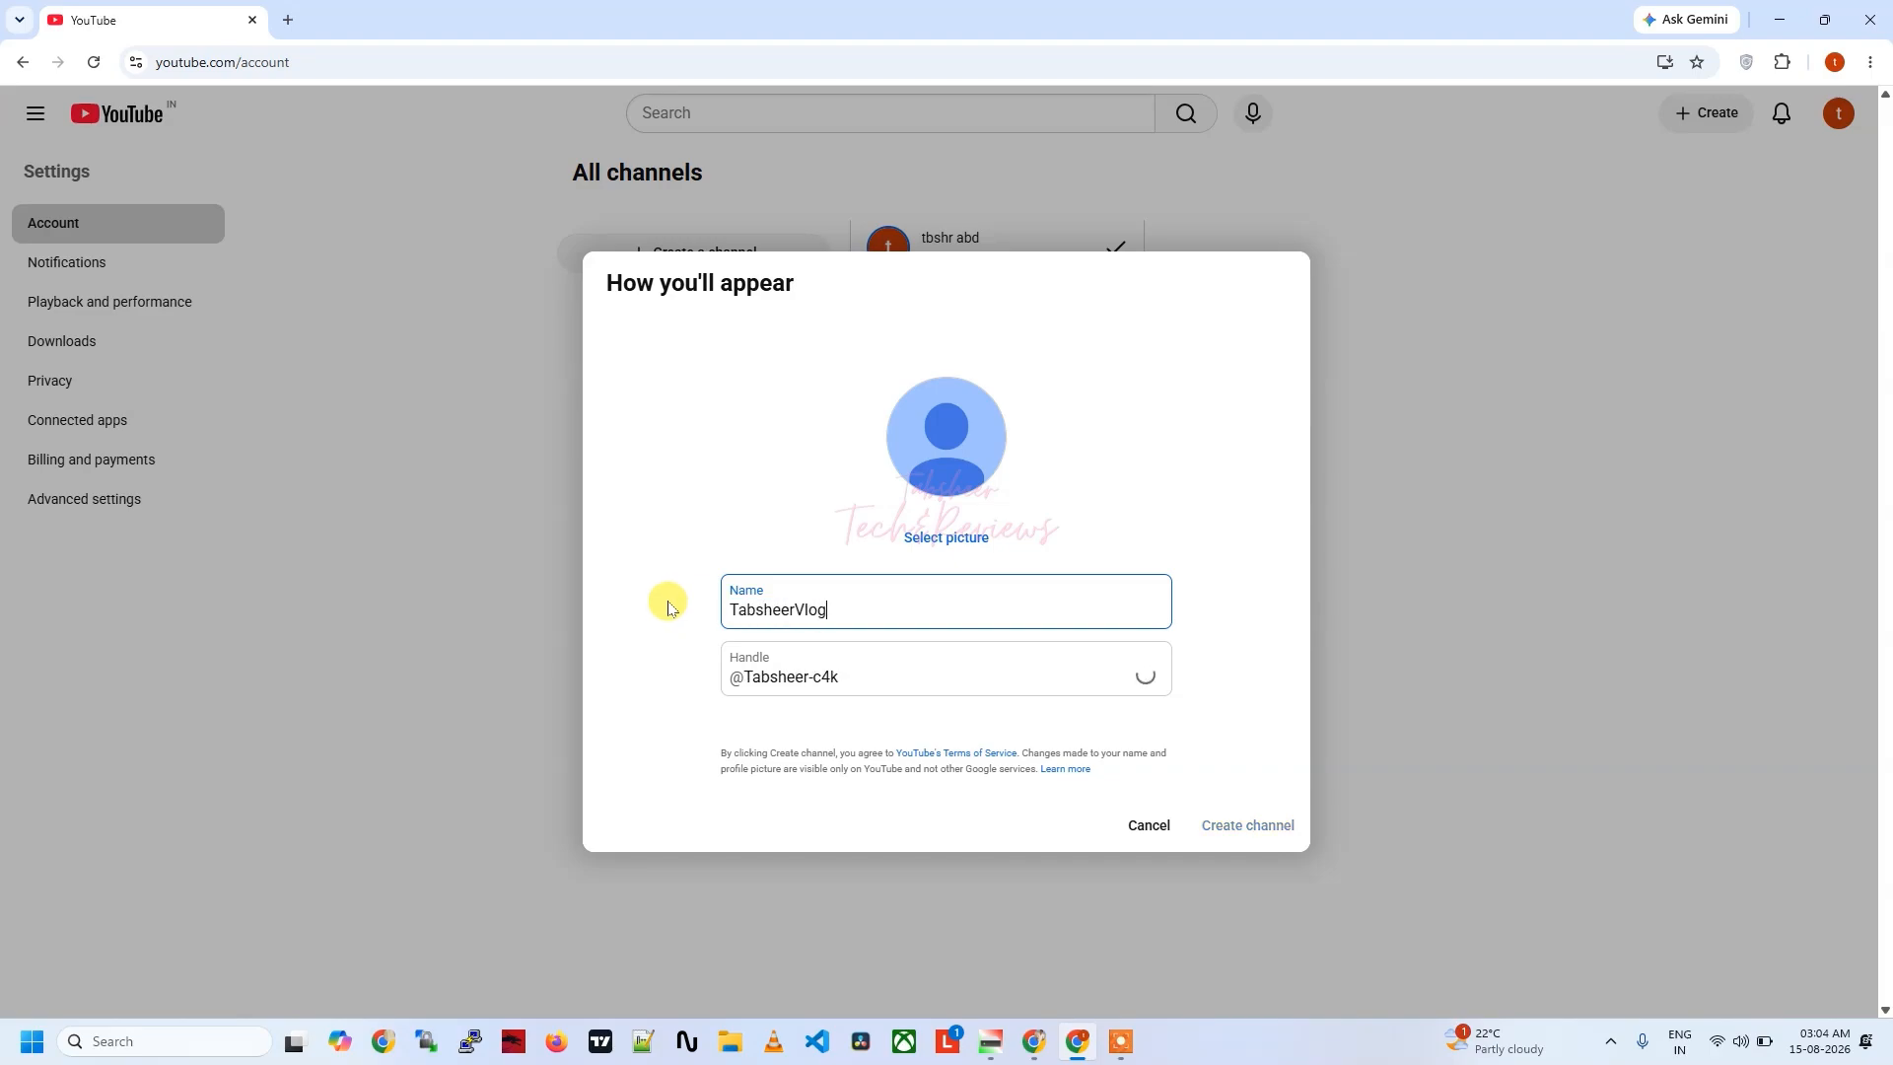
pyautogui.click(808, 678)
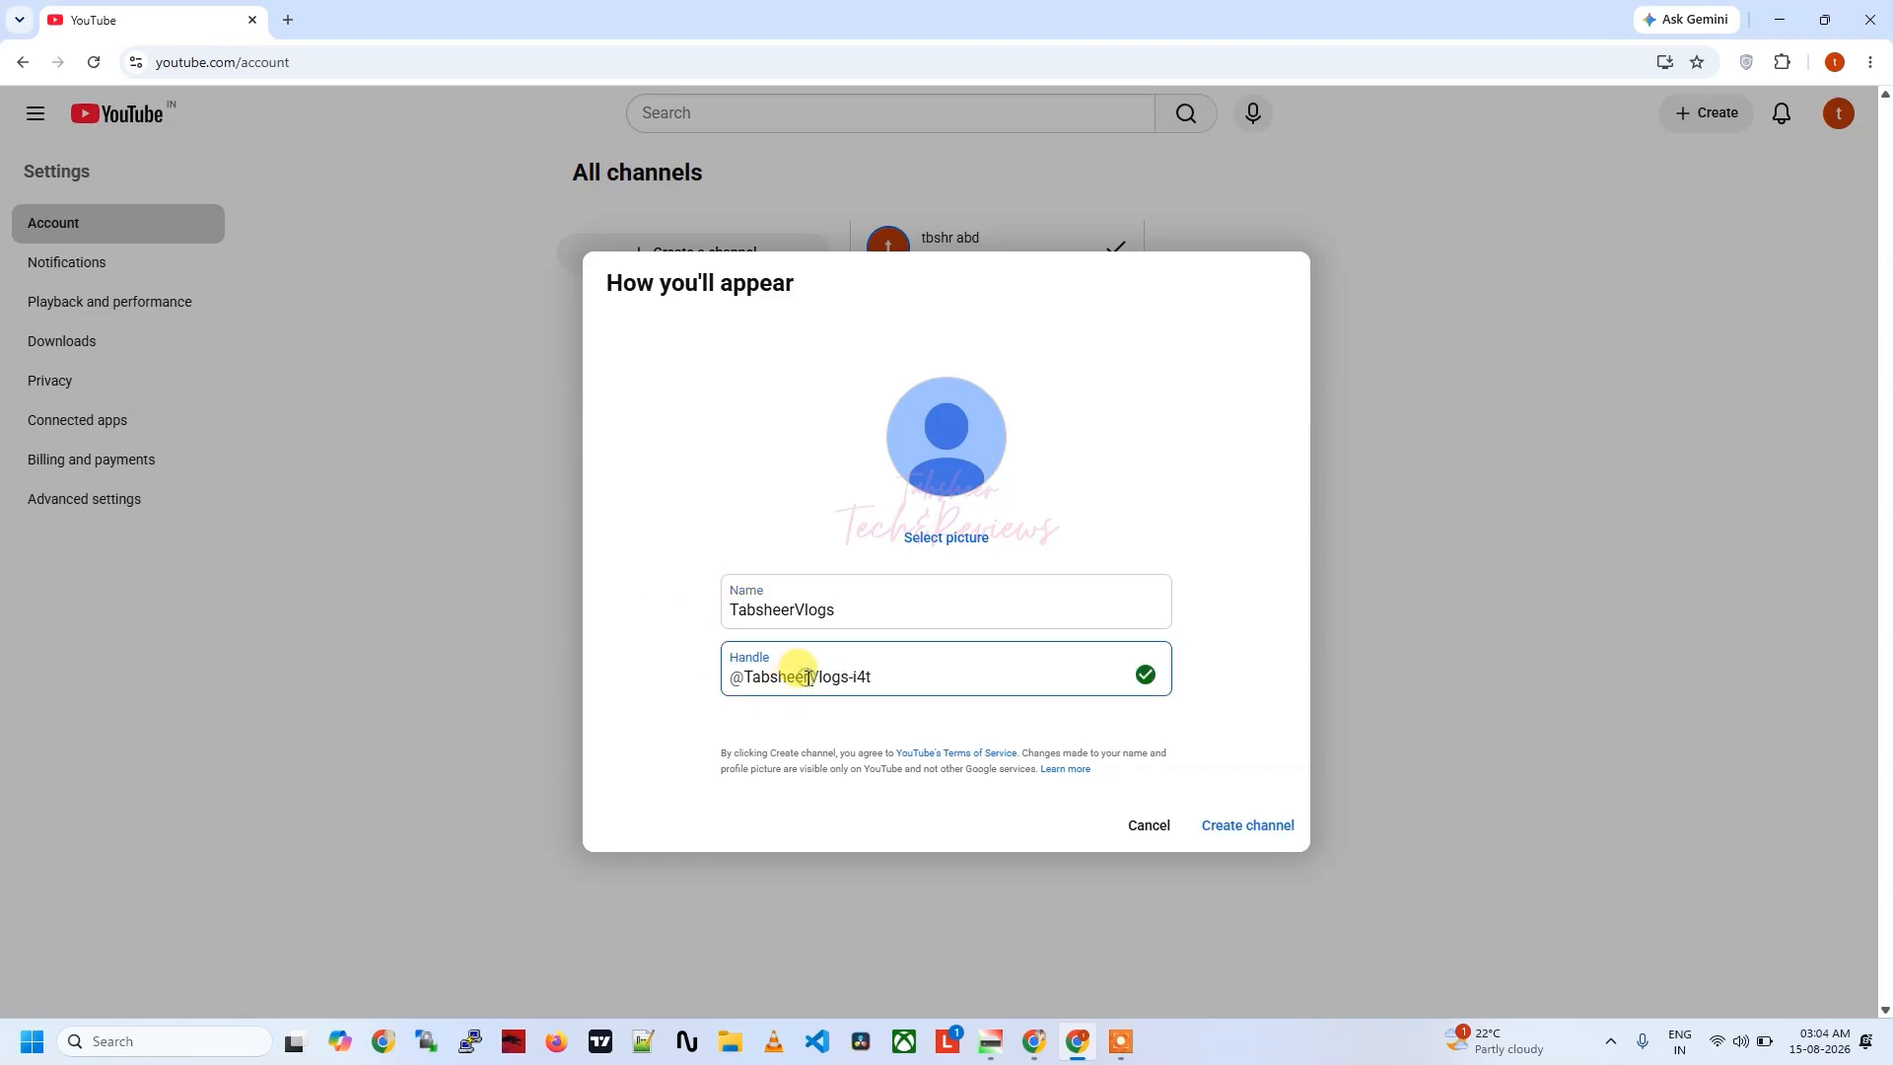
pyautogui.moveTo(847, 679); pyautogui.dragTo(952, 711)
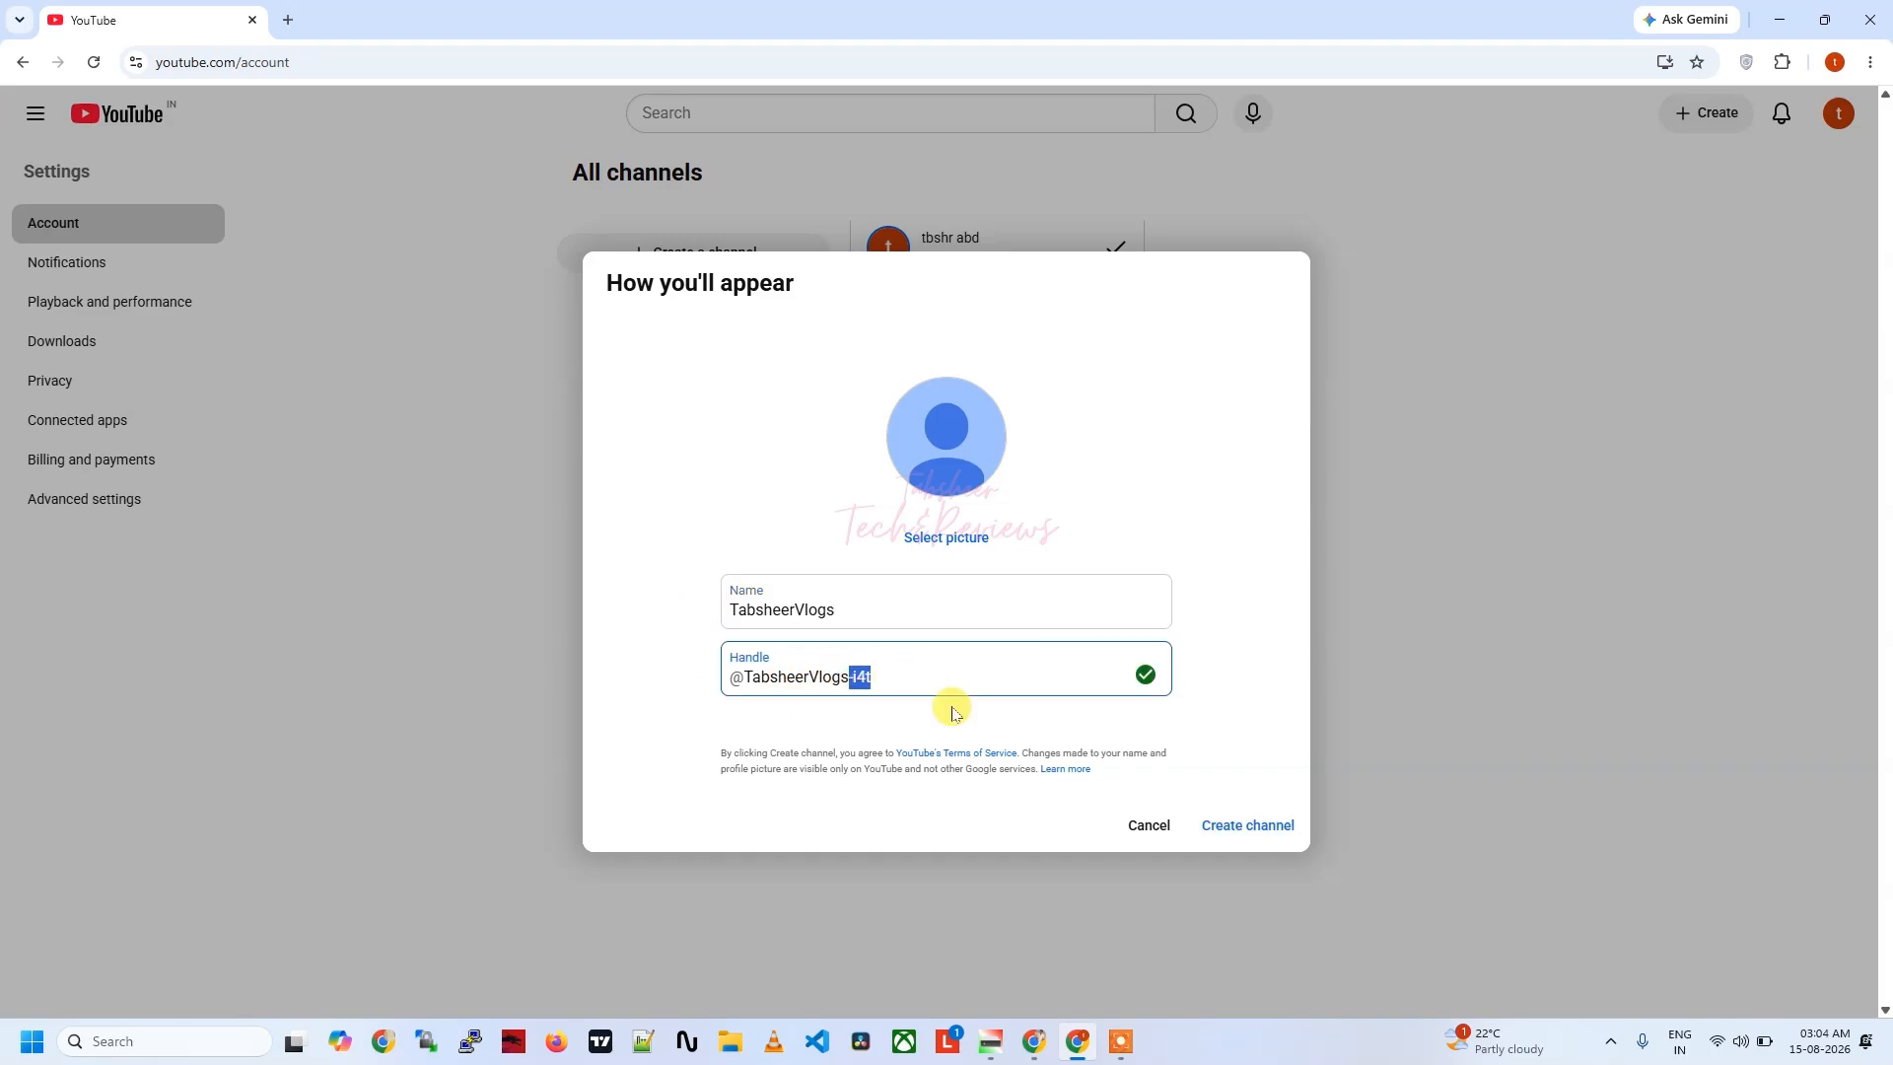
pyautogui.press('BackSpace')
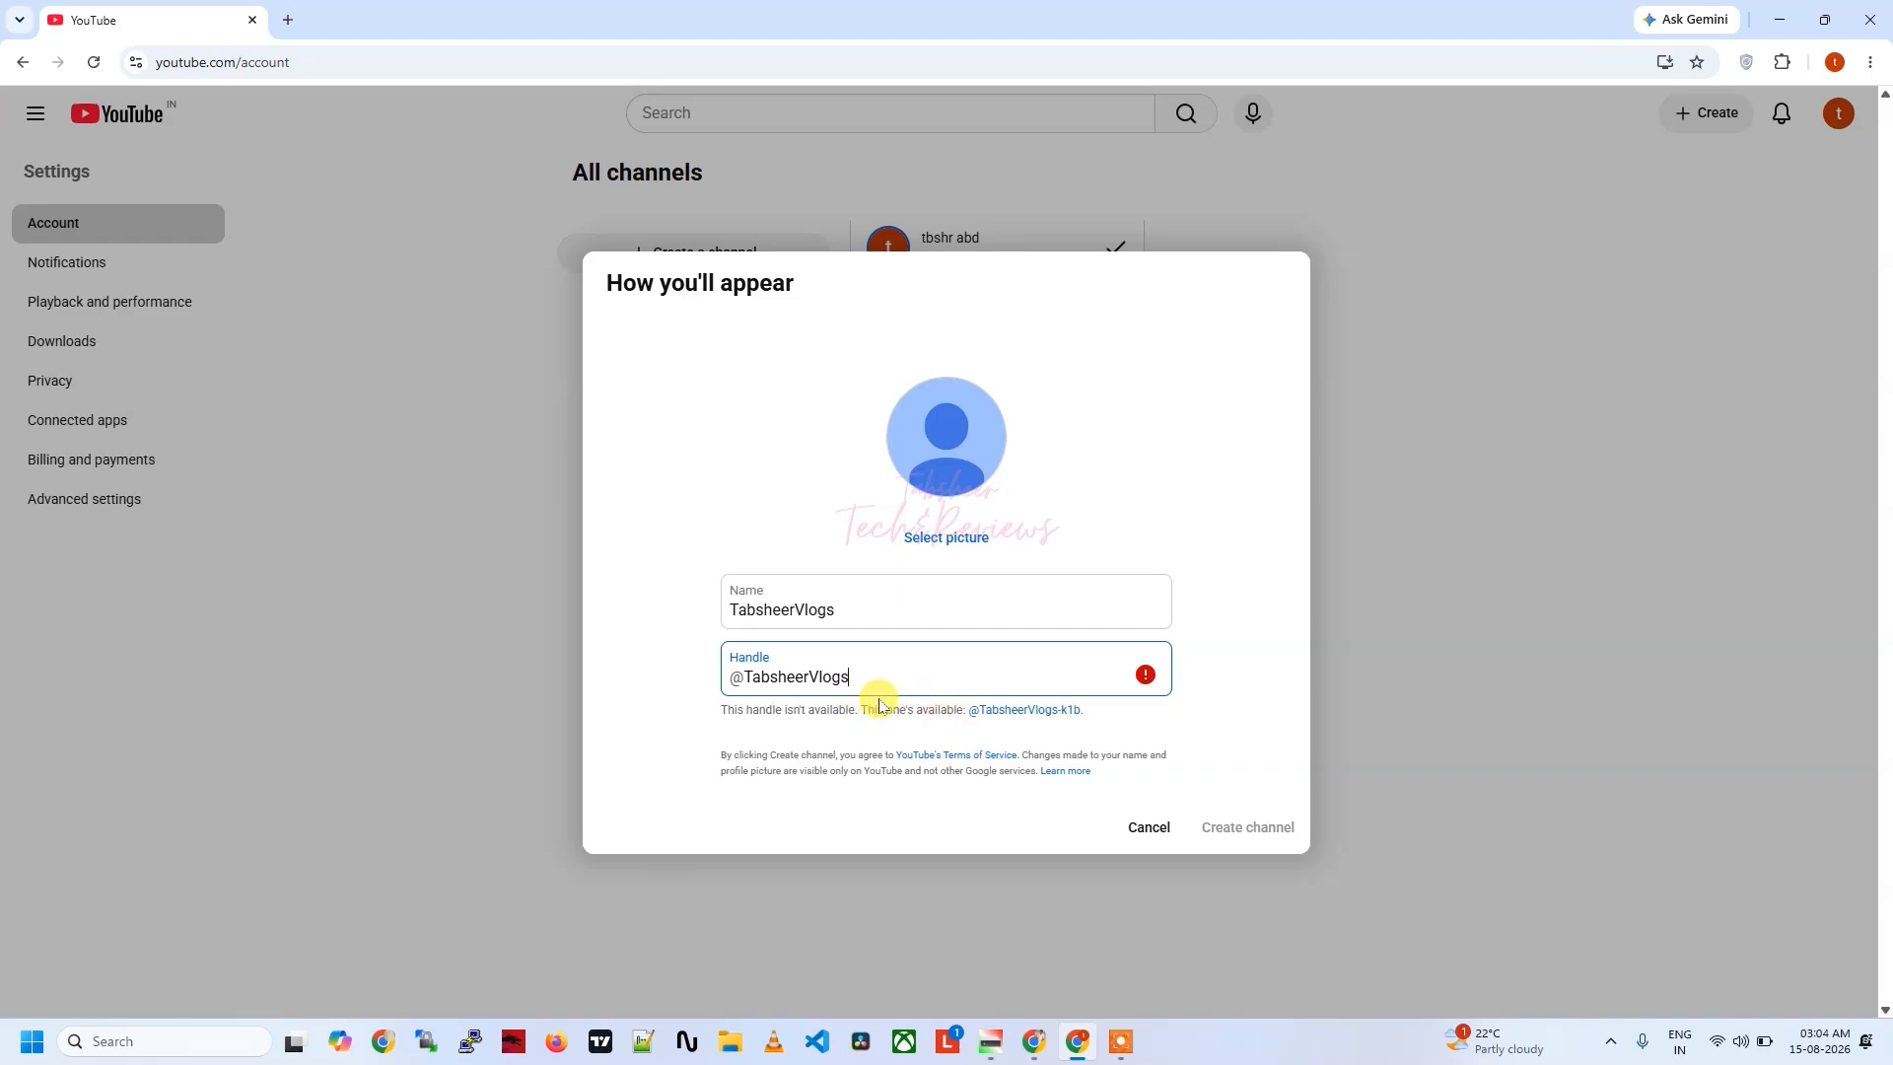
pyautogui.click(911, 680)
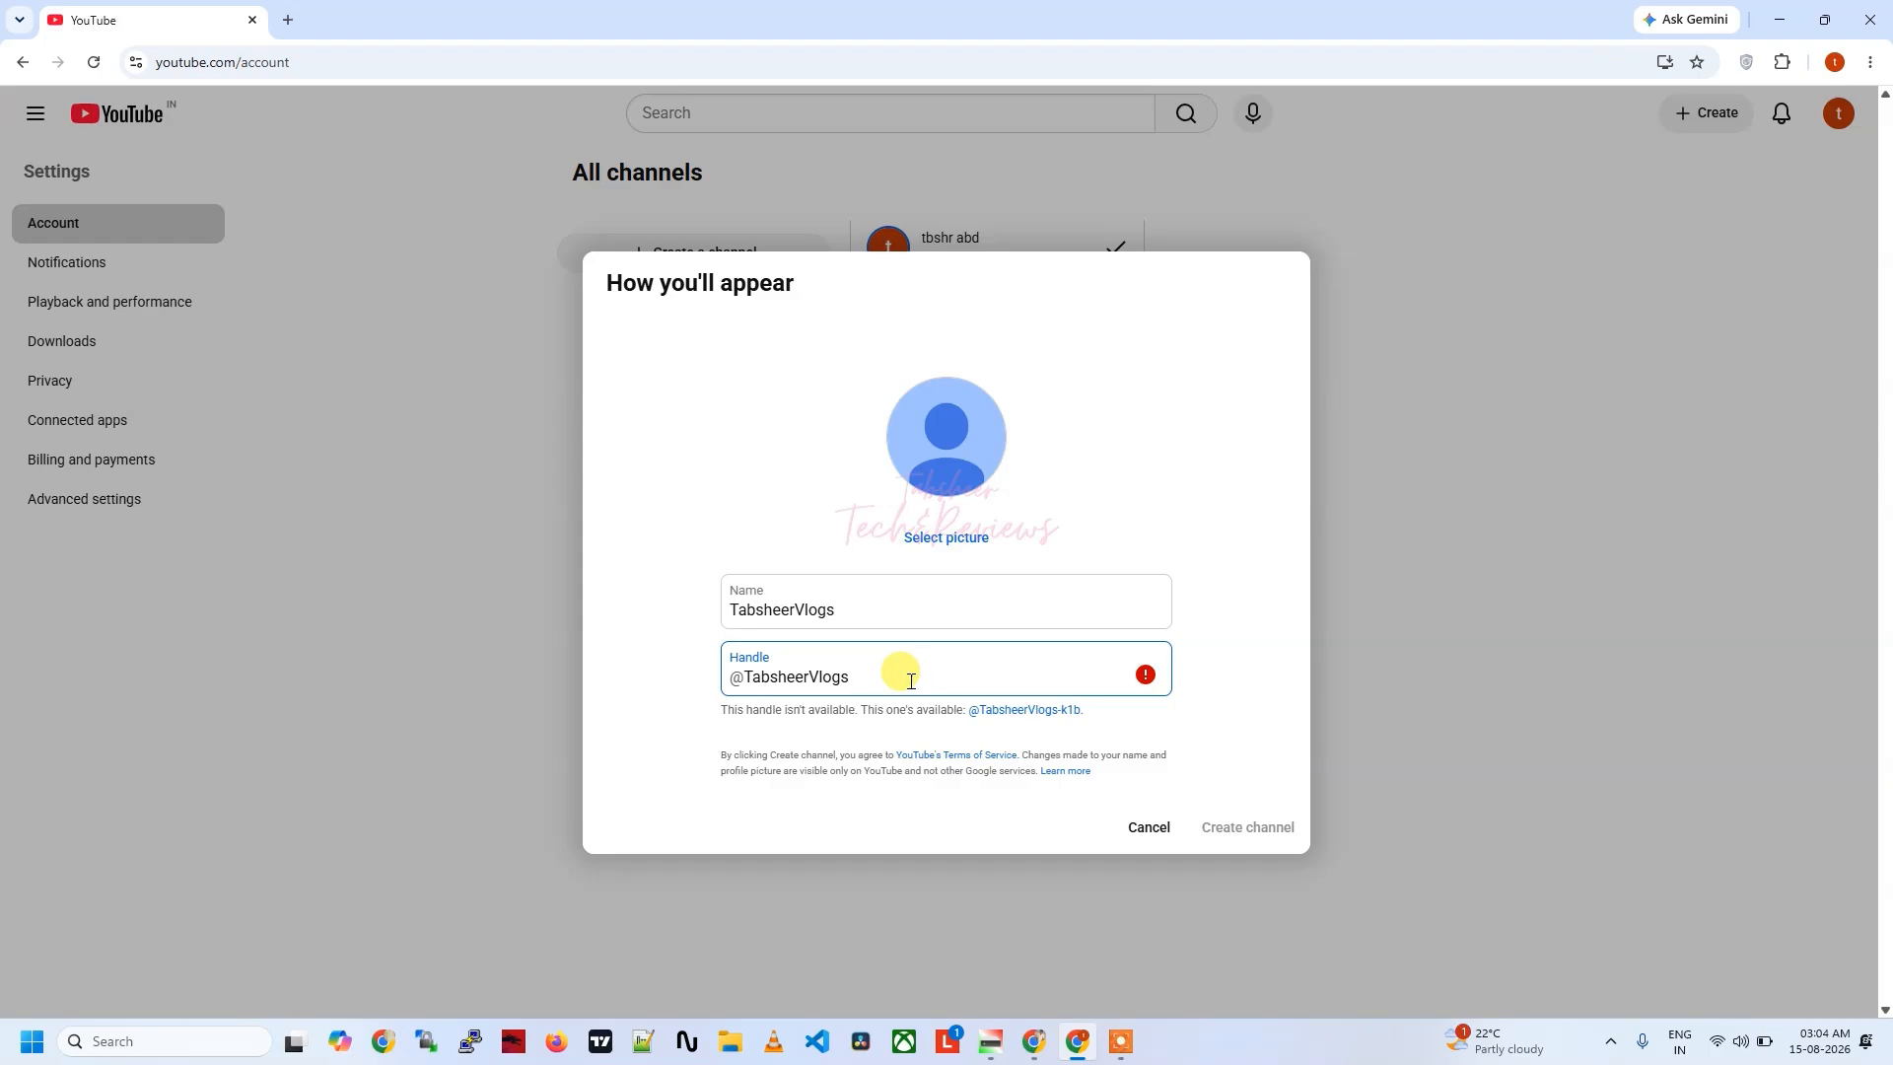
pyautogui.press('BackSpace')
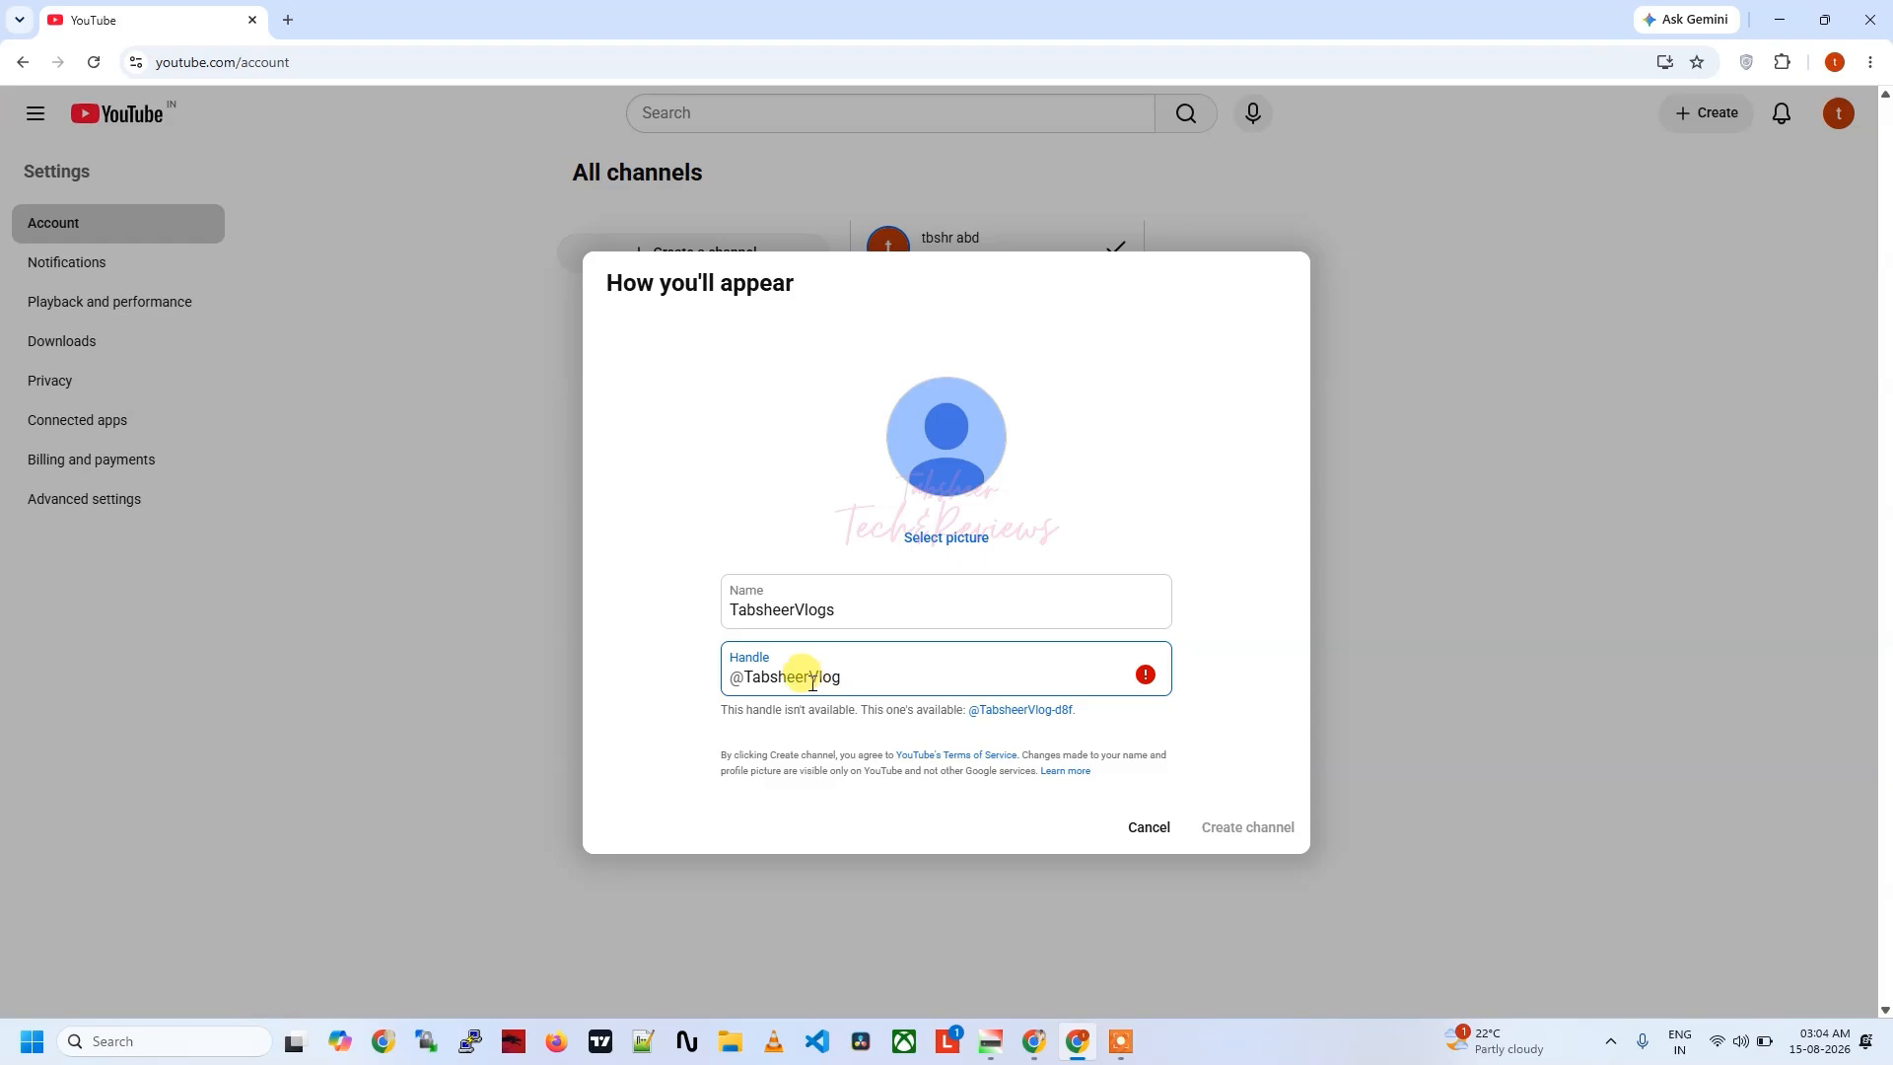
pyautogui.moveTo(810, 680); pyautogui.dragTo(746, 678)
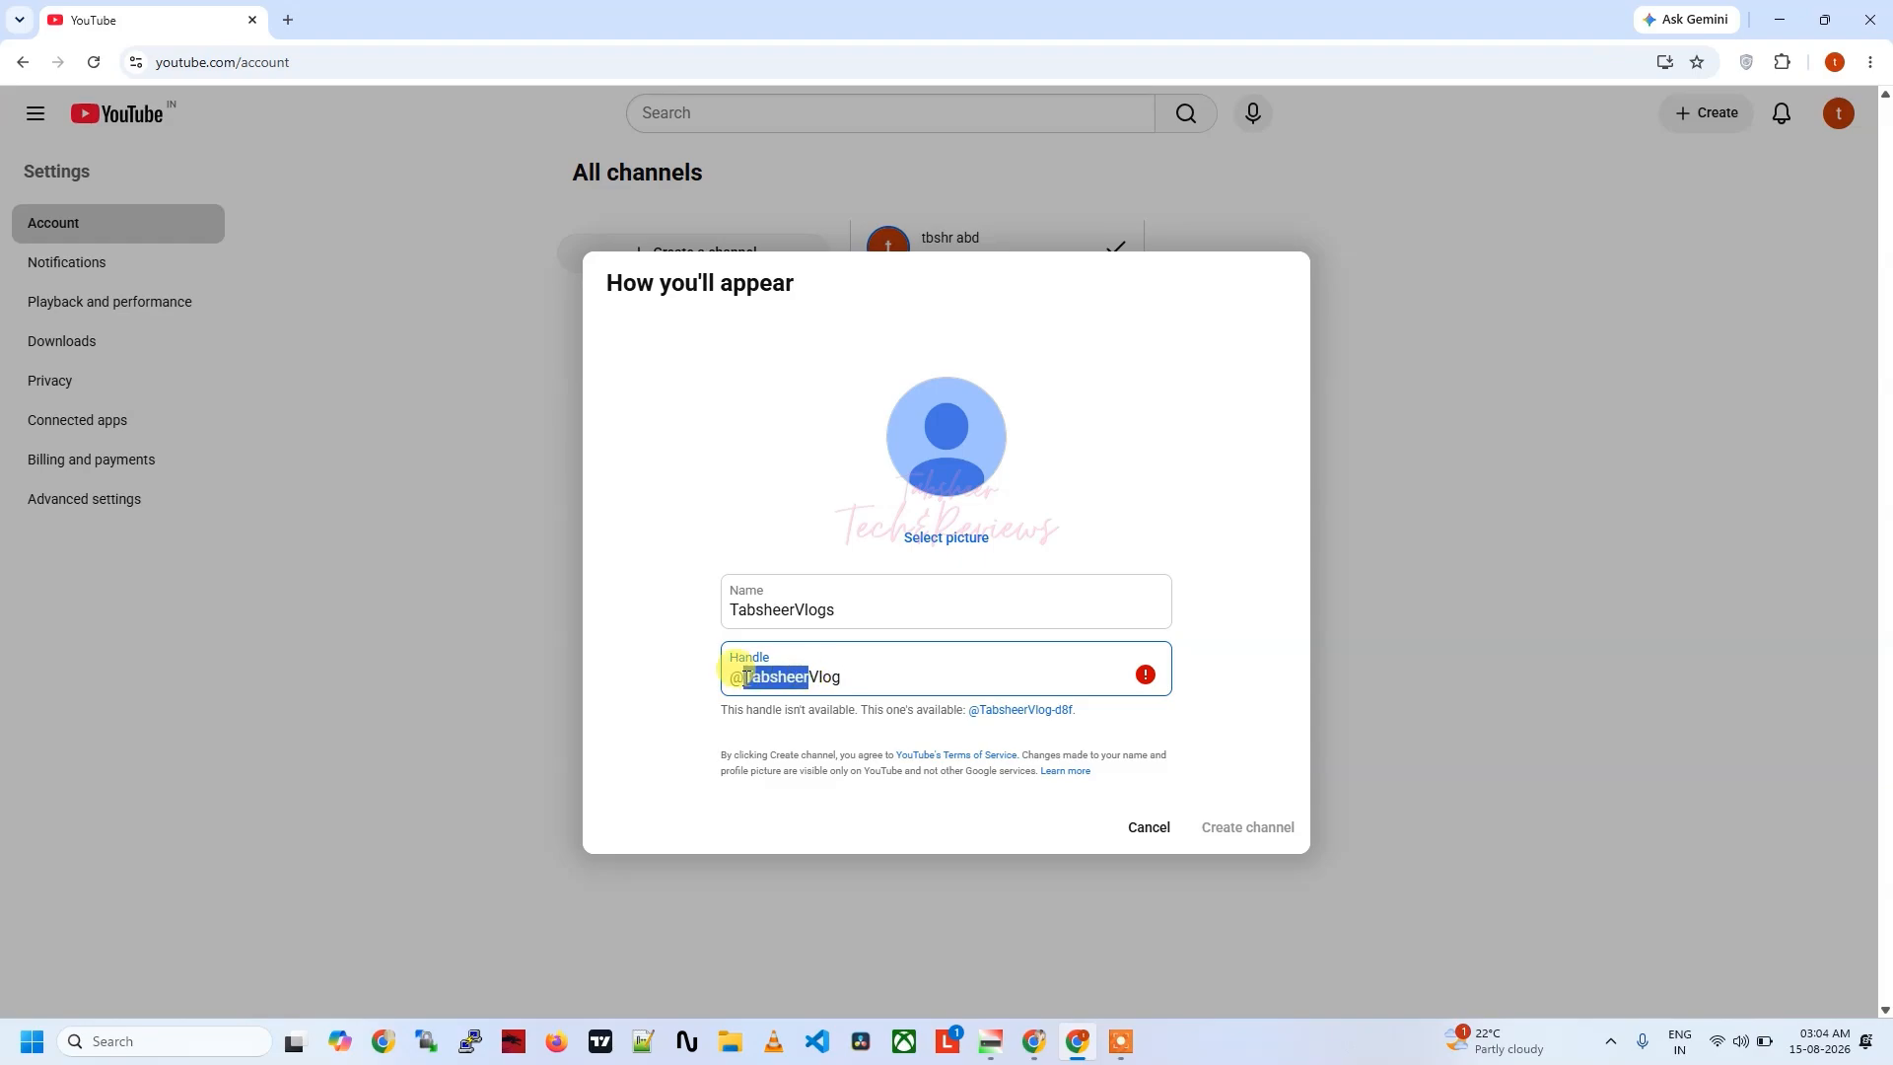
pyautogui.hotkey('ctrl', 'x')
pyautogui.click(789, 677)
pyautogui.hotkey('ctrl', 'v')
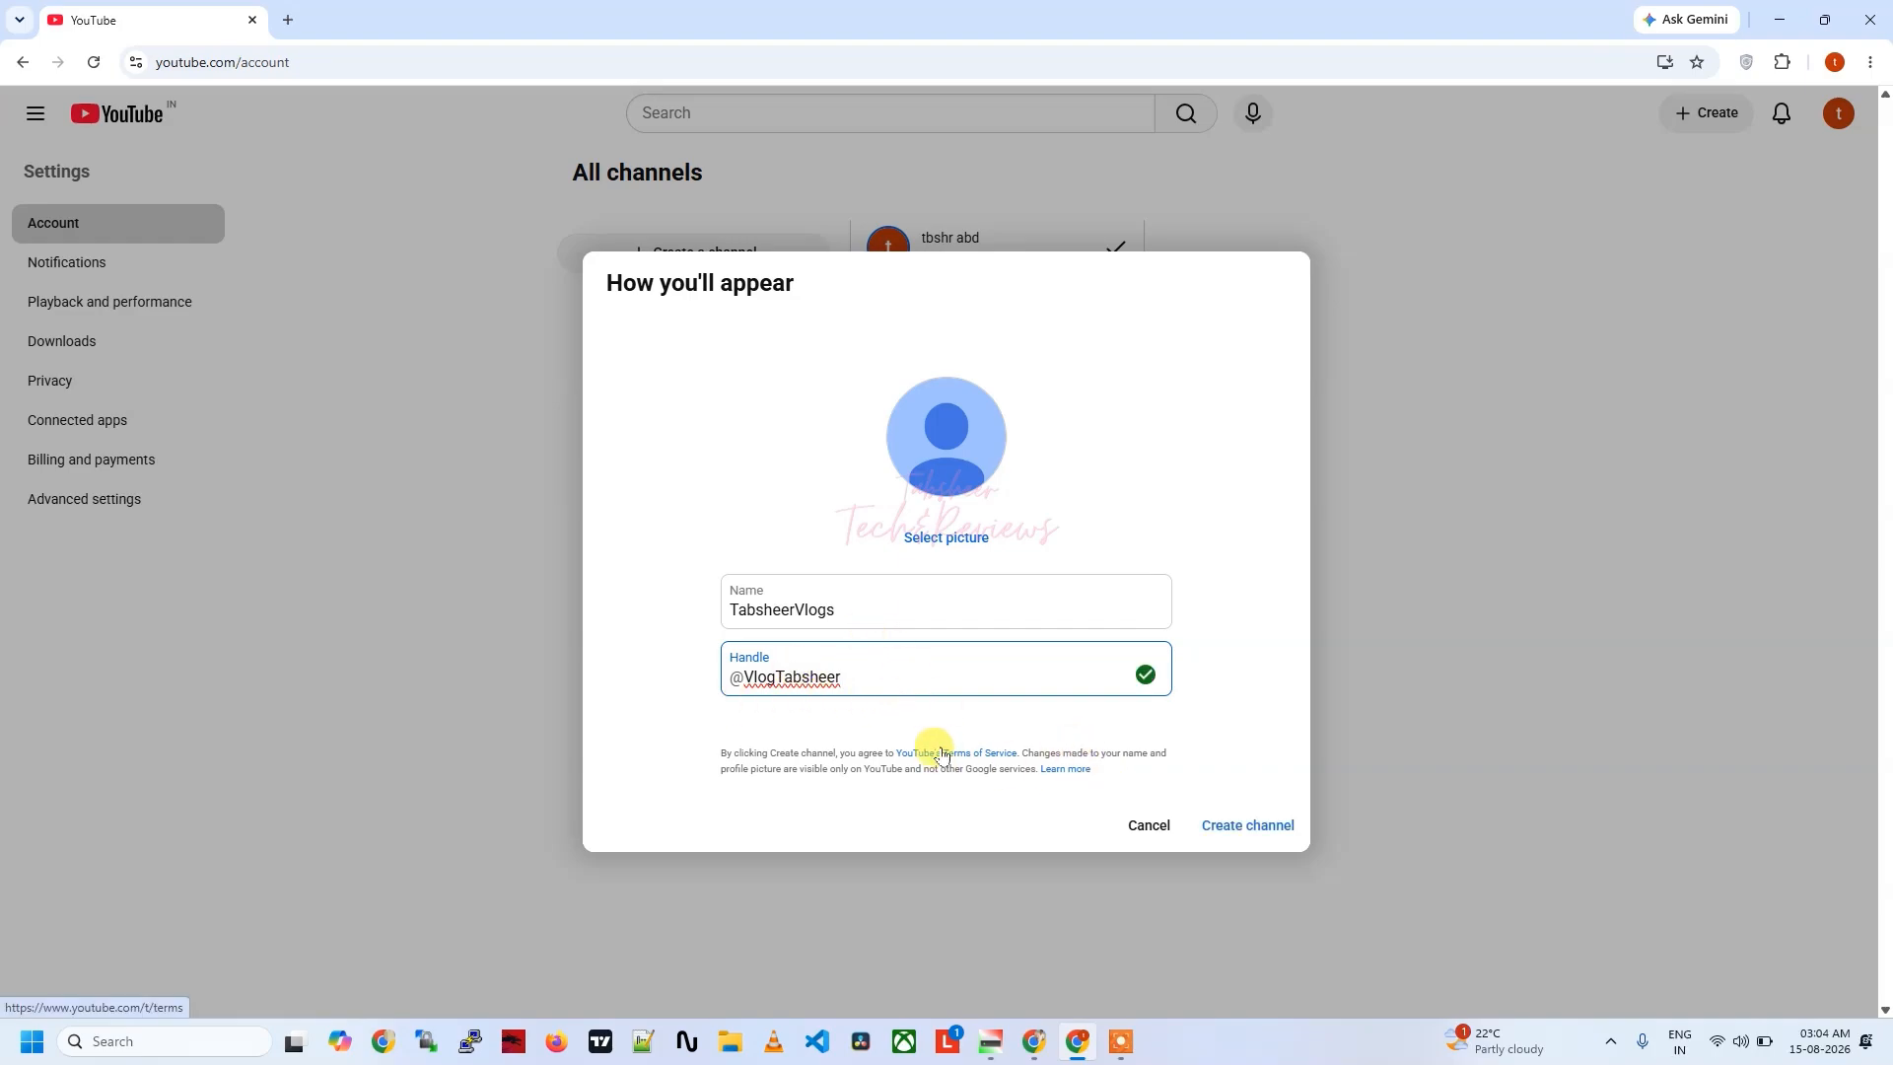
pyautogui.click(1250, 838)
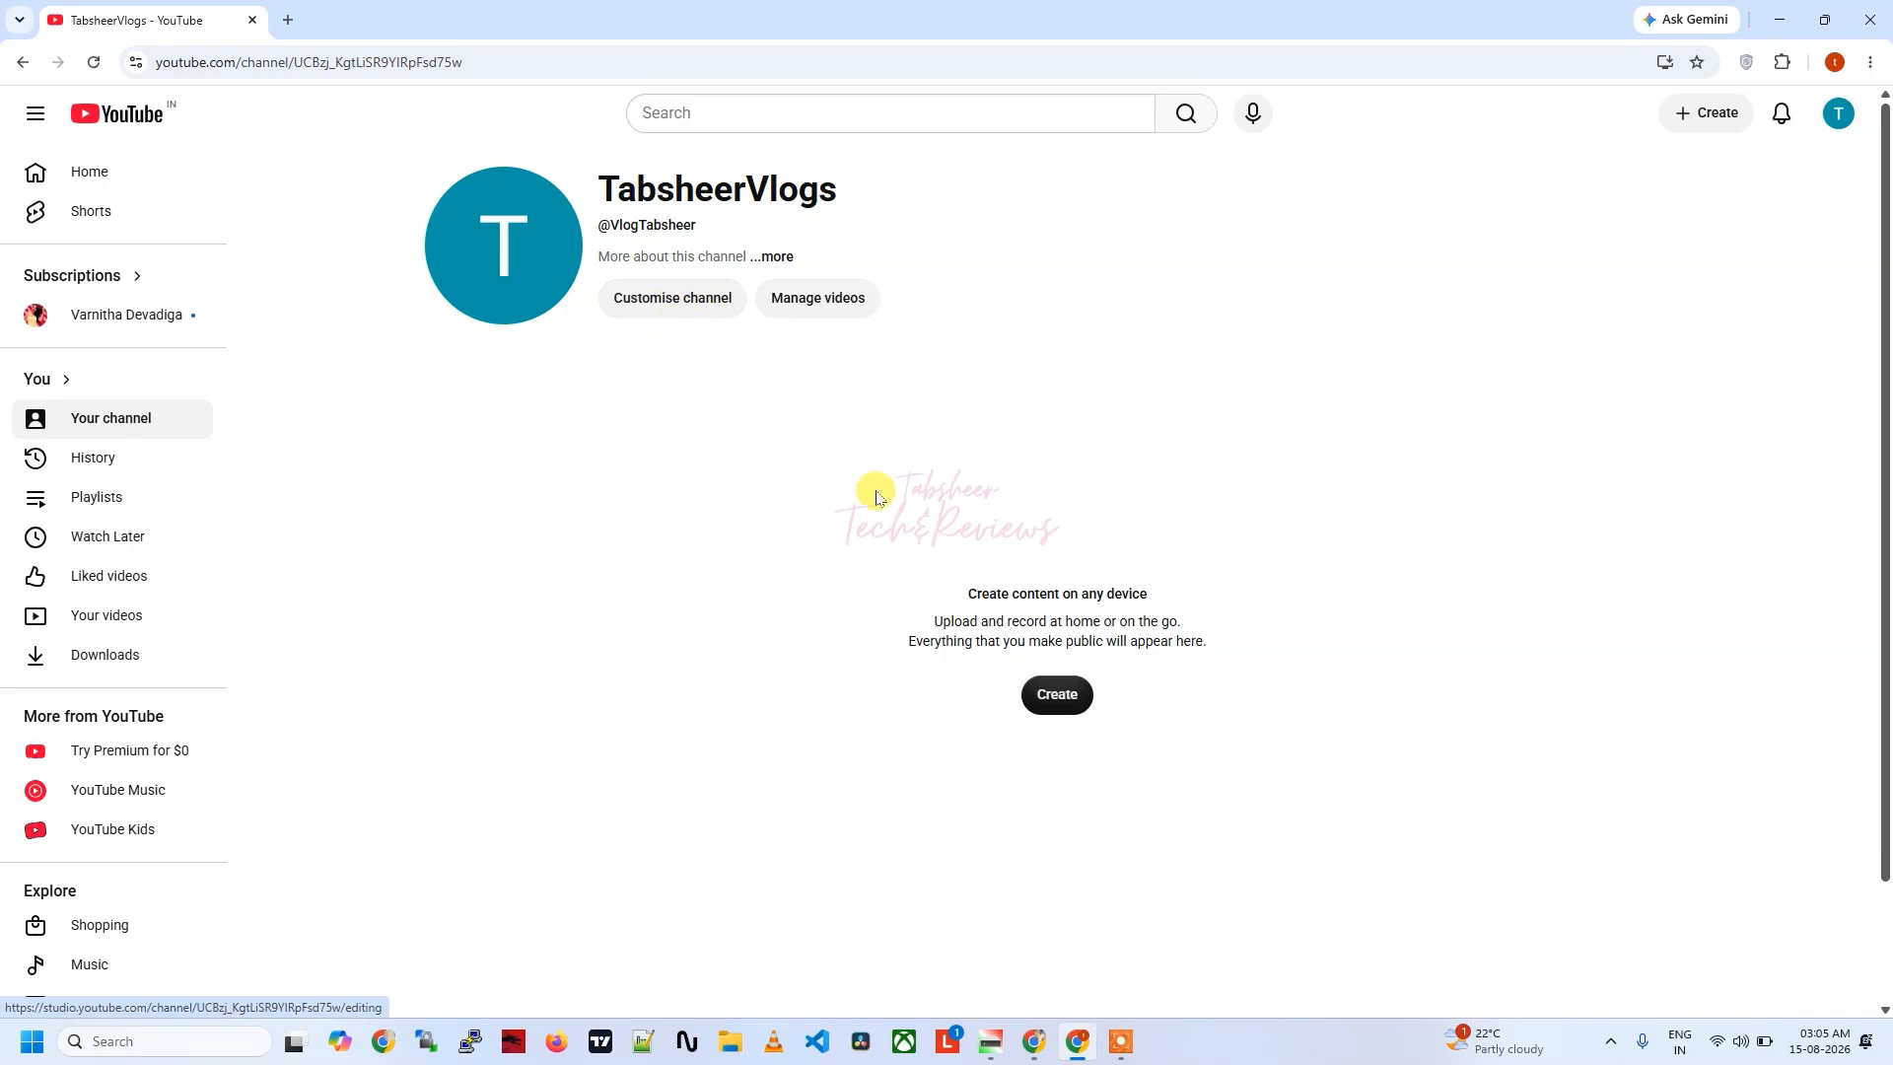
# Step: Open the new channel's customisation page in a separate tab, and again in the original tab through YouTube Studio, dismissing the welcome dialog
pyautogui.click(702, 313)
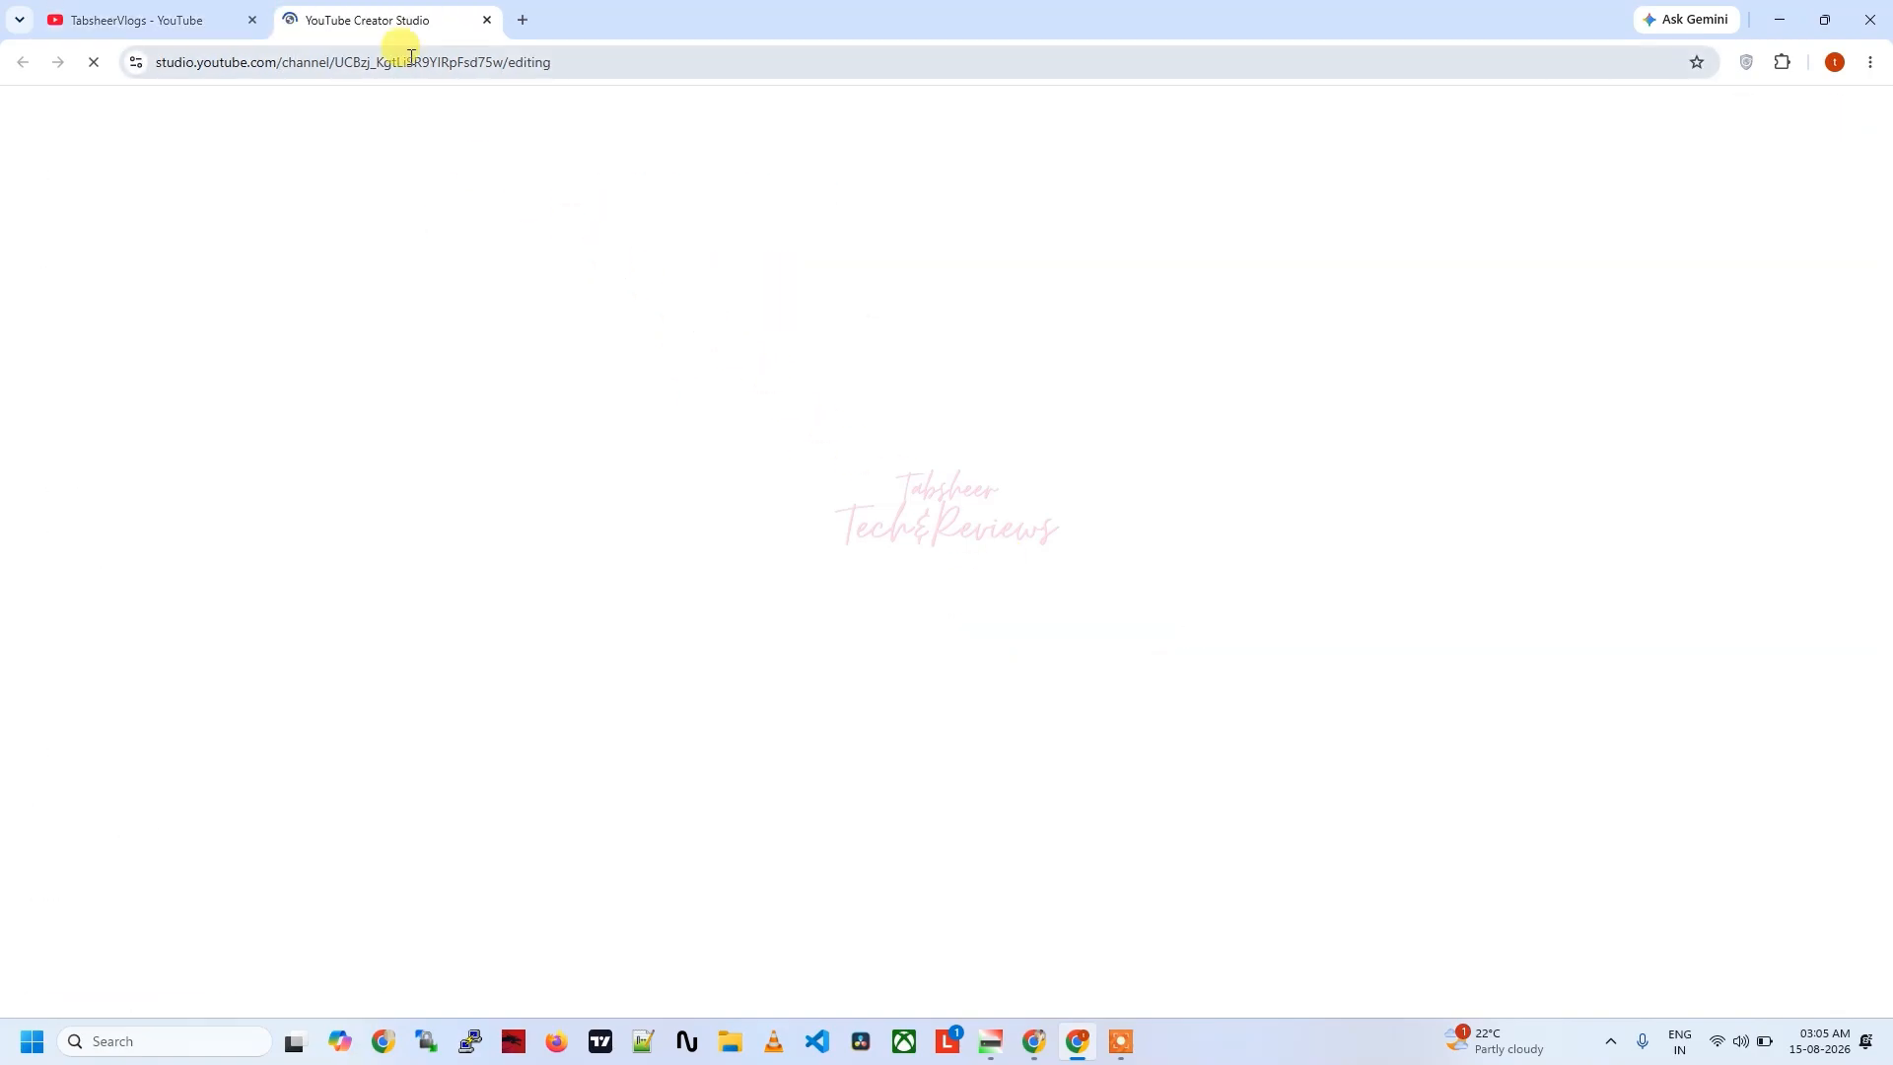
pyautogui.click(139, 18)
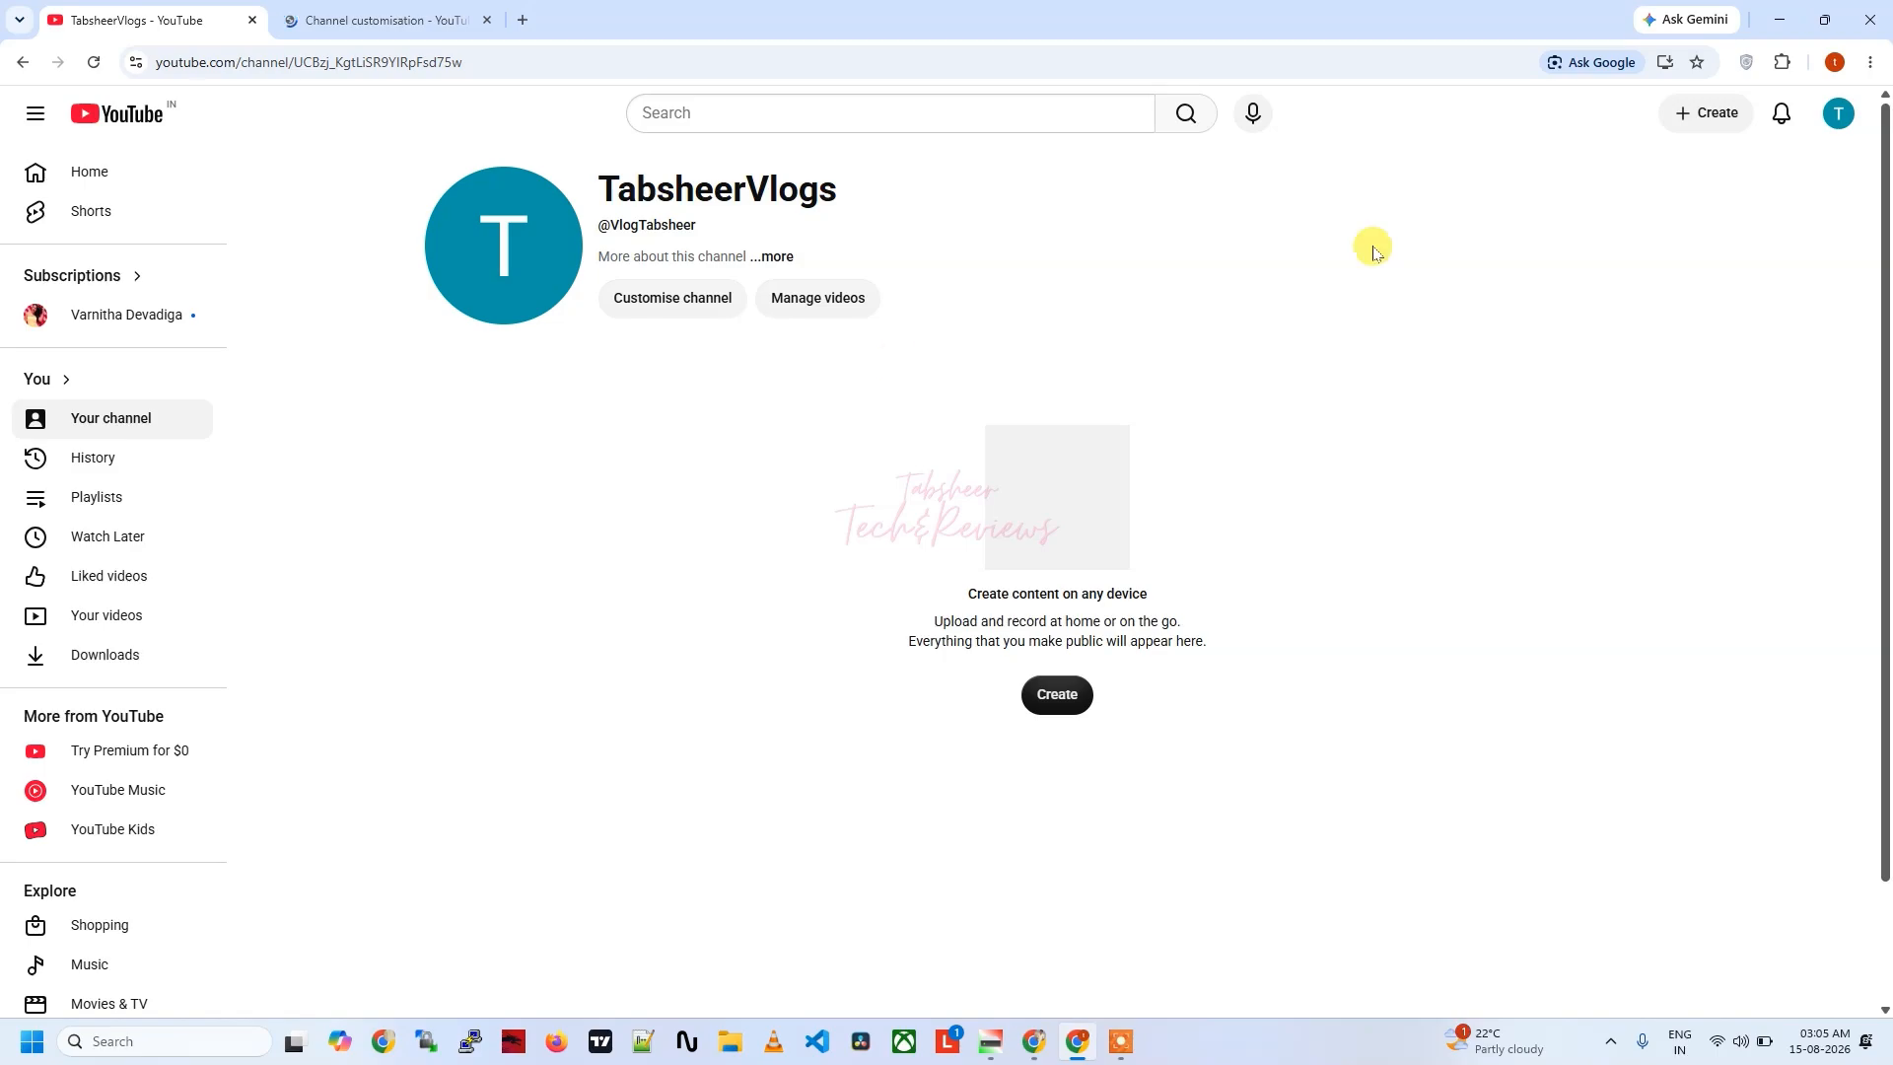
pyautogui.click(1840, 111)
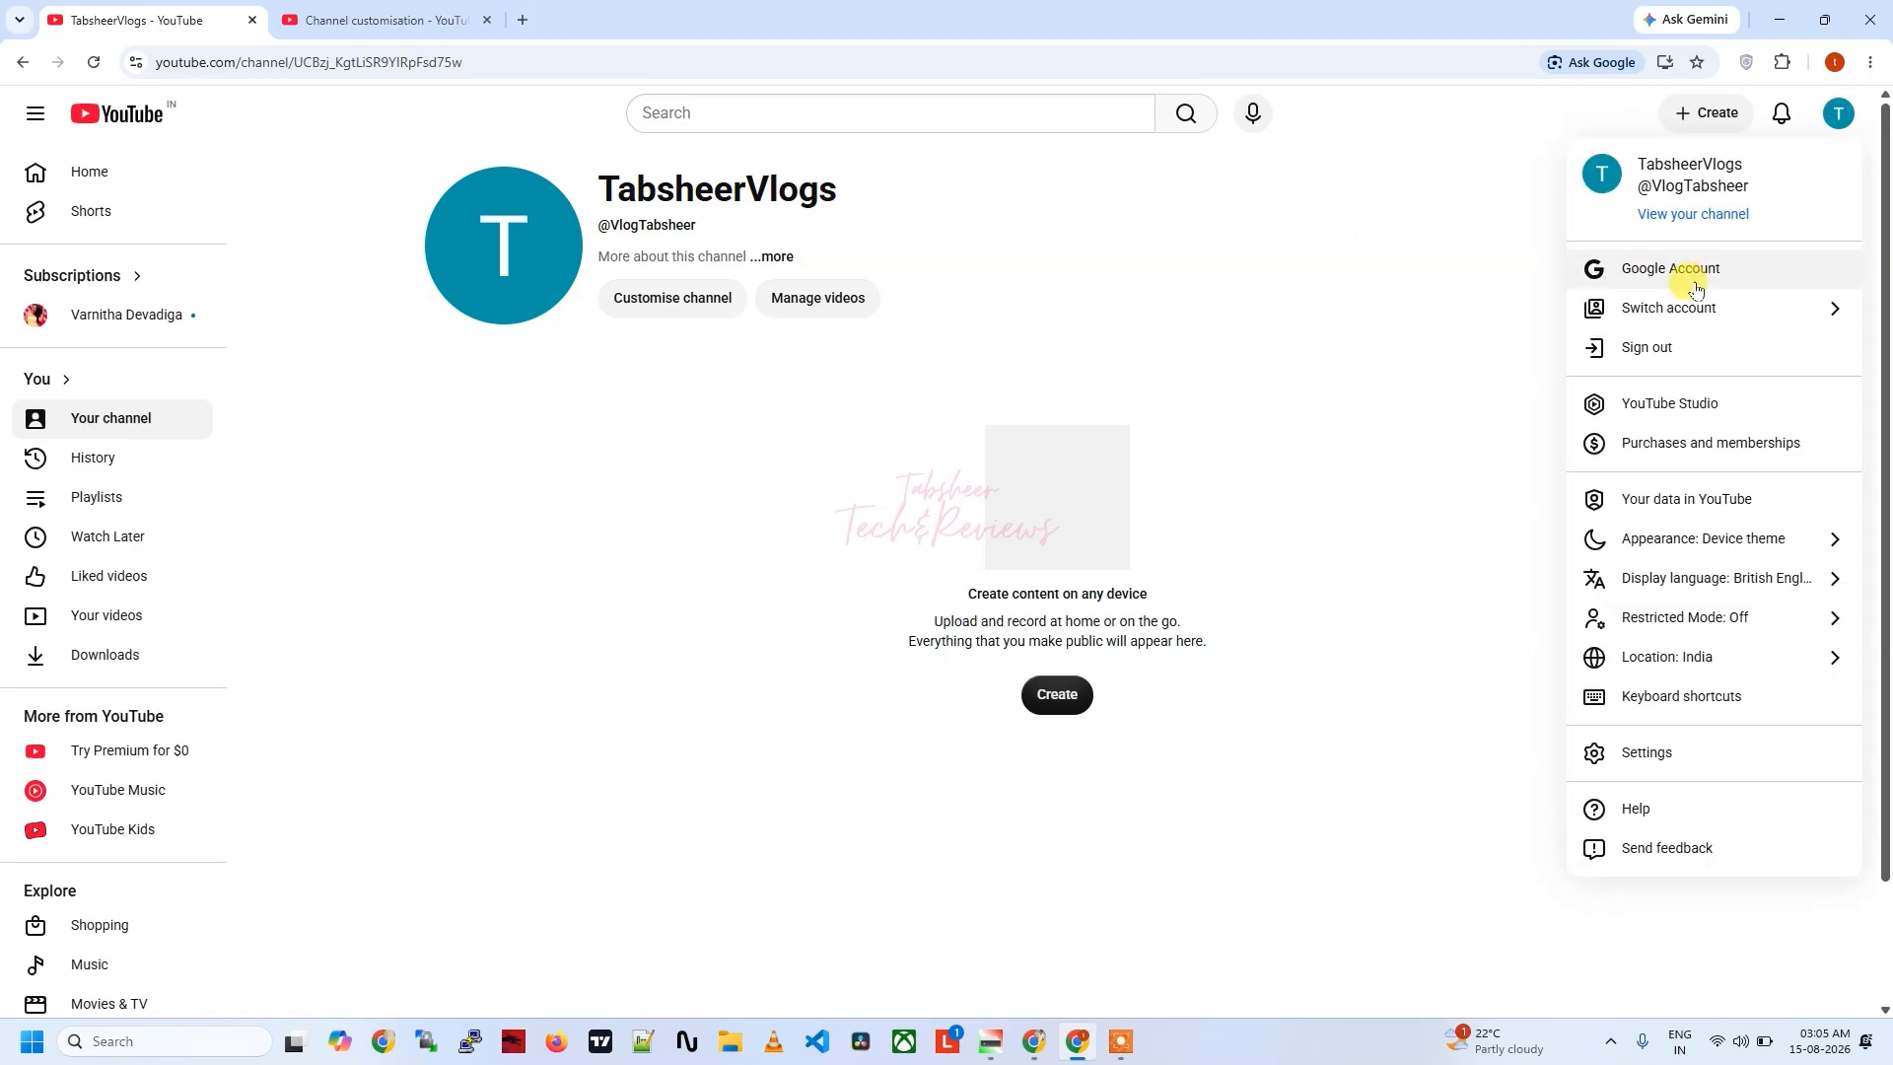
pyautogui.click(1673, 403)
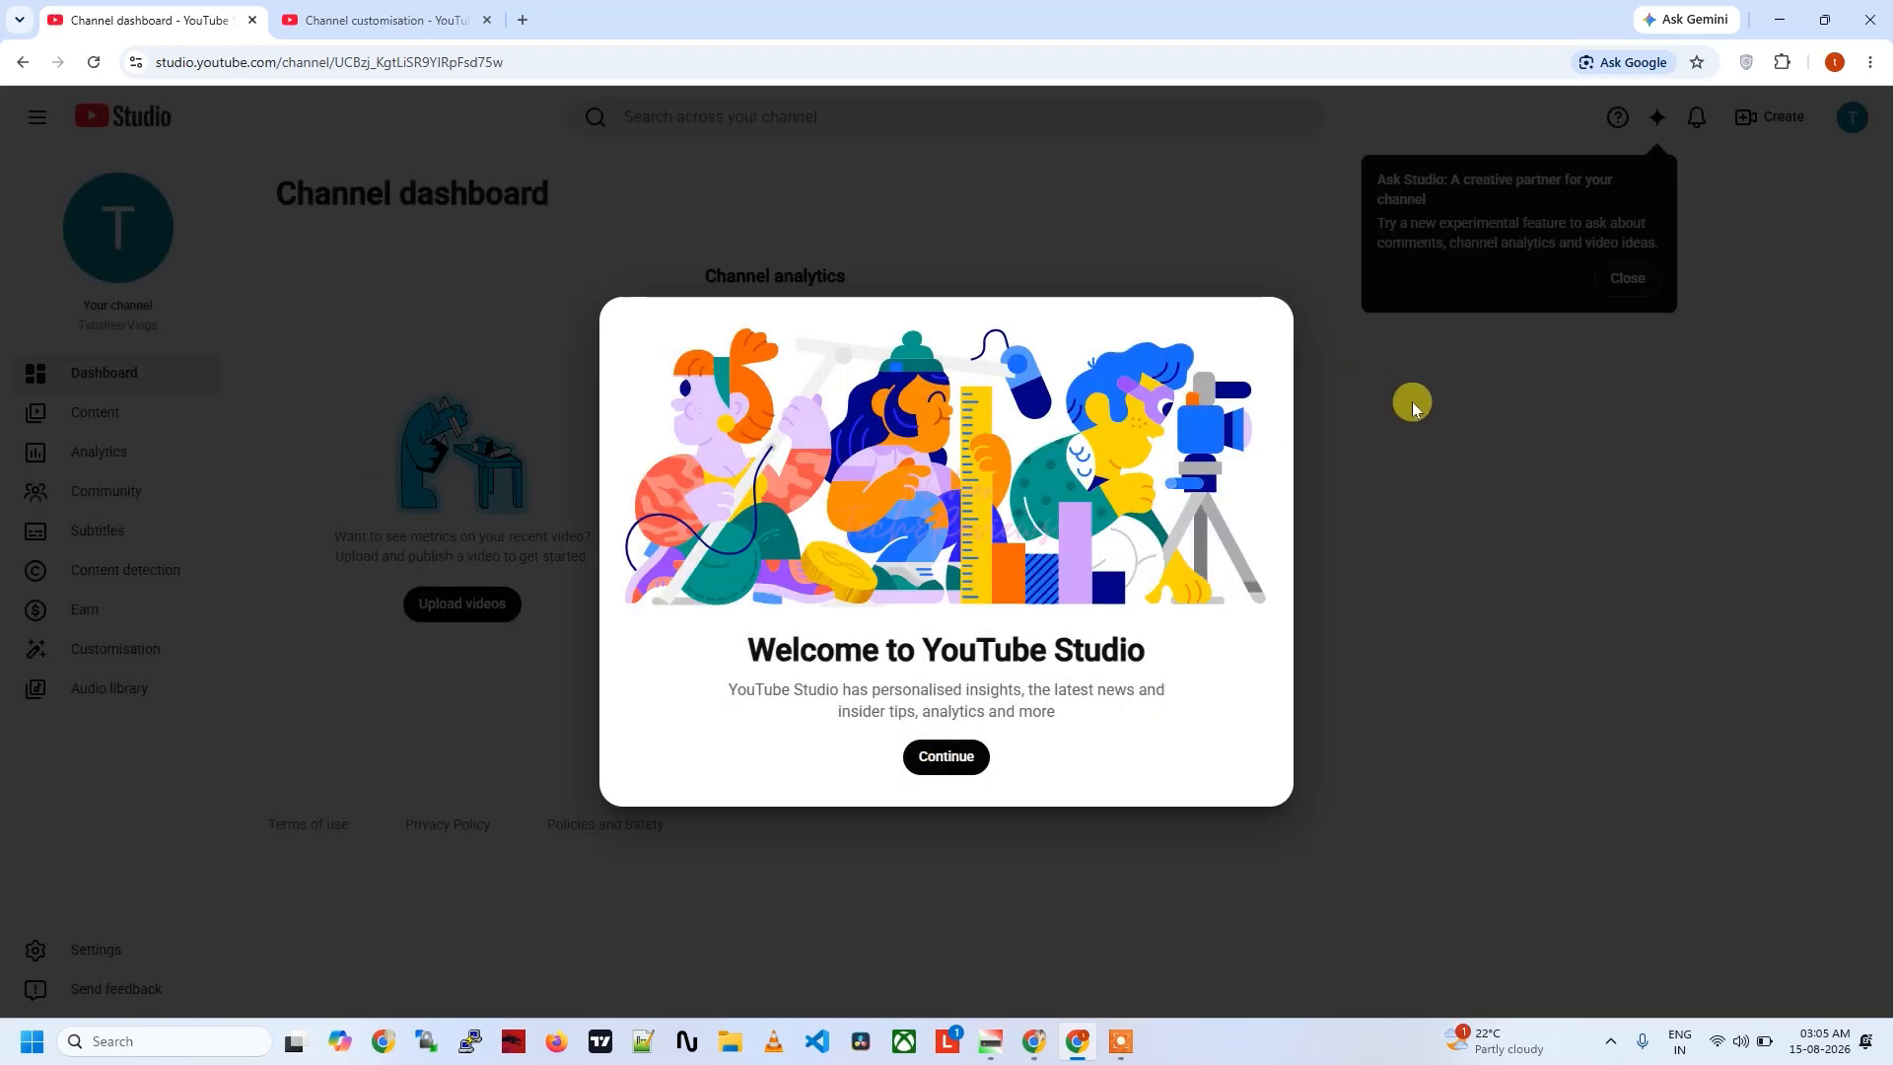
pyautogui.click(947, 757)
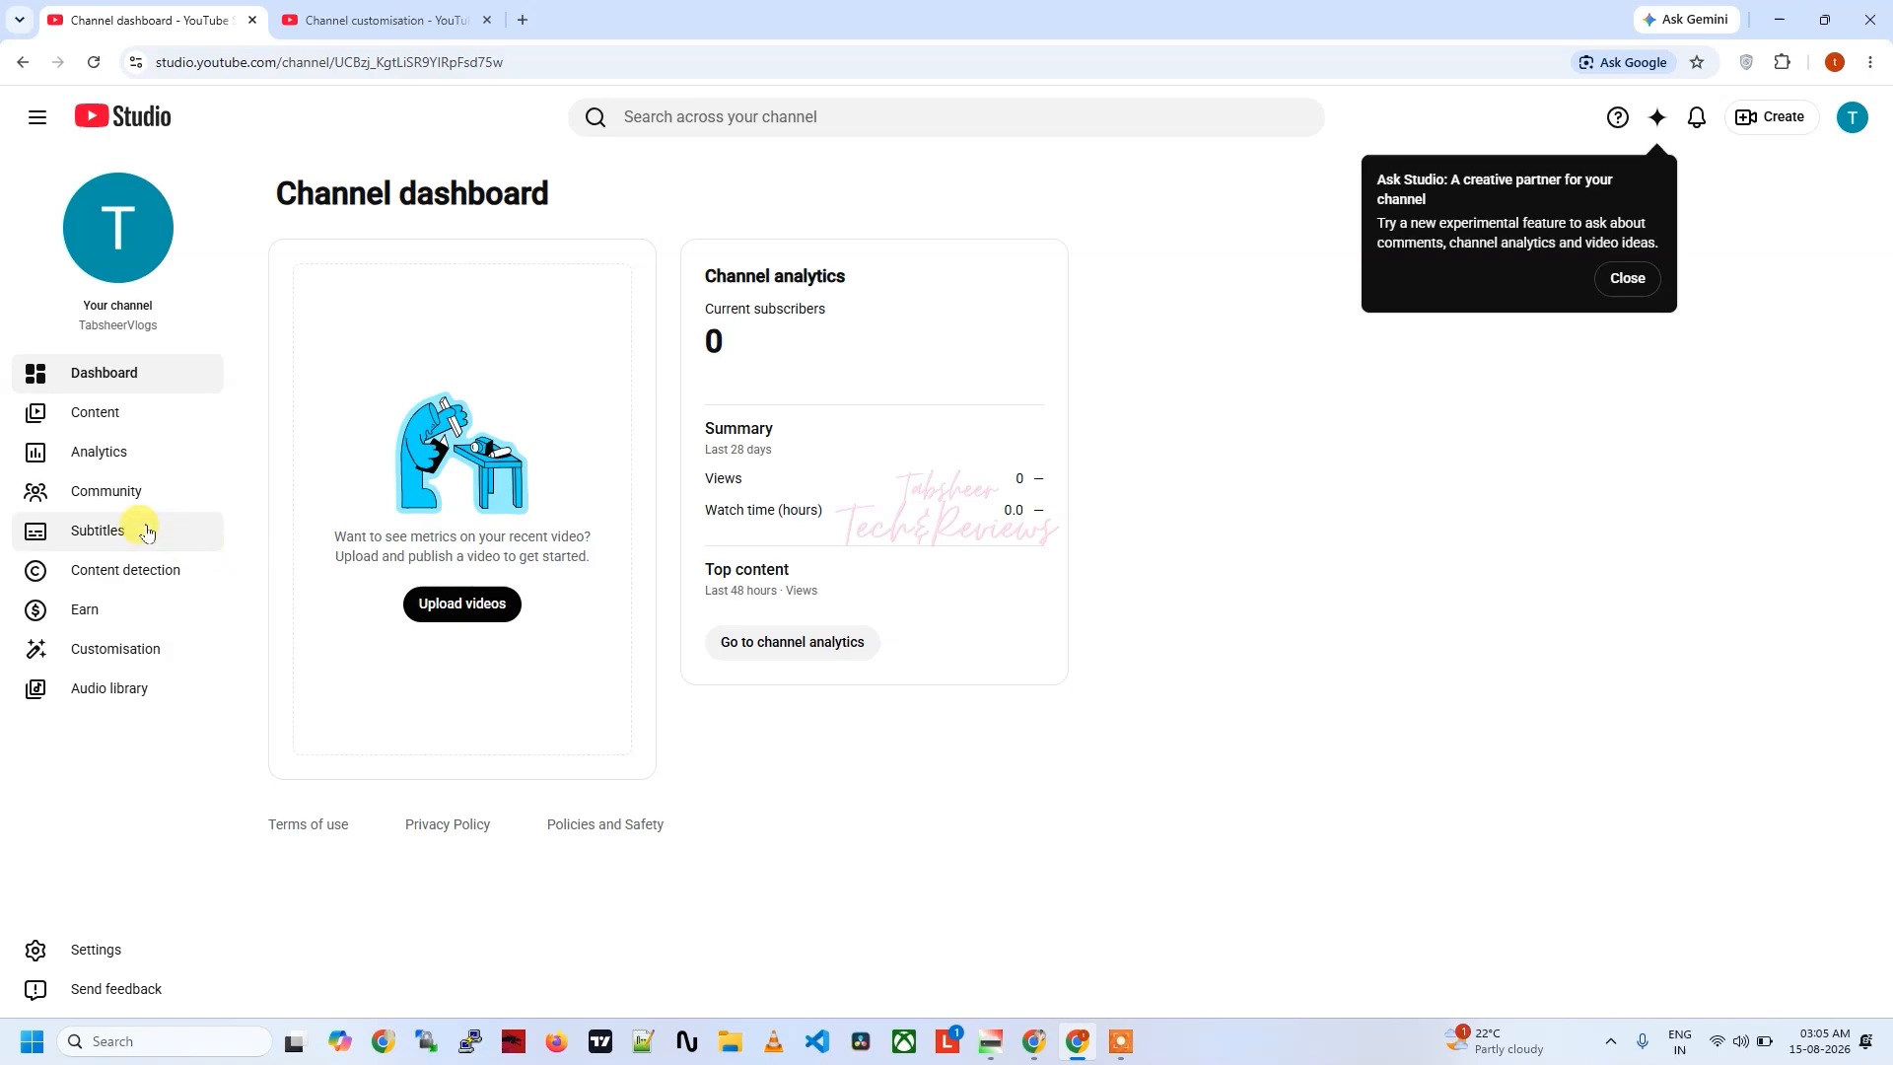
pyautogui.click(126, 656)
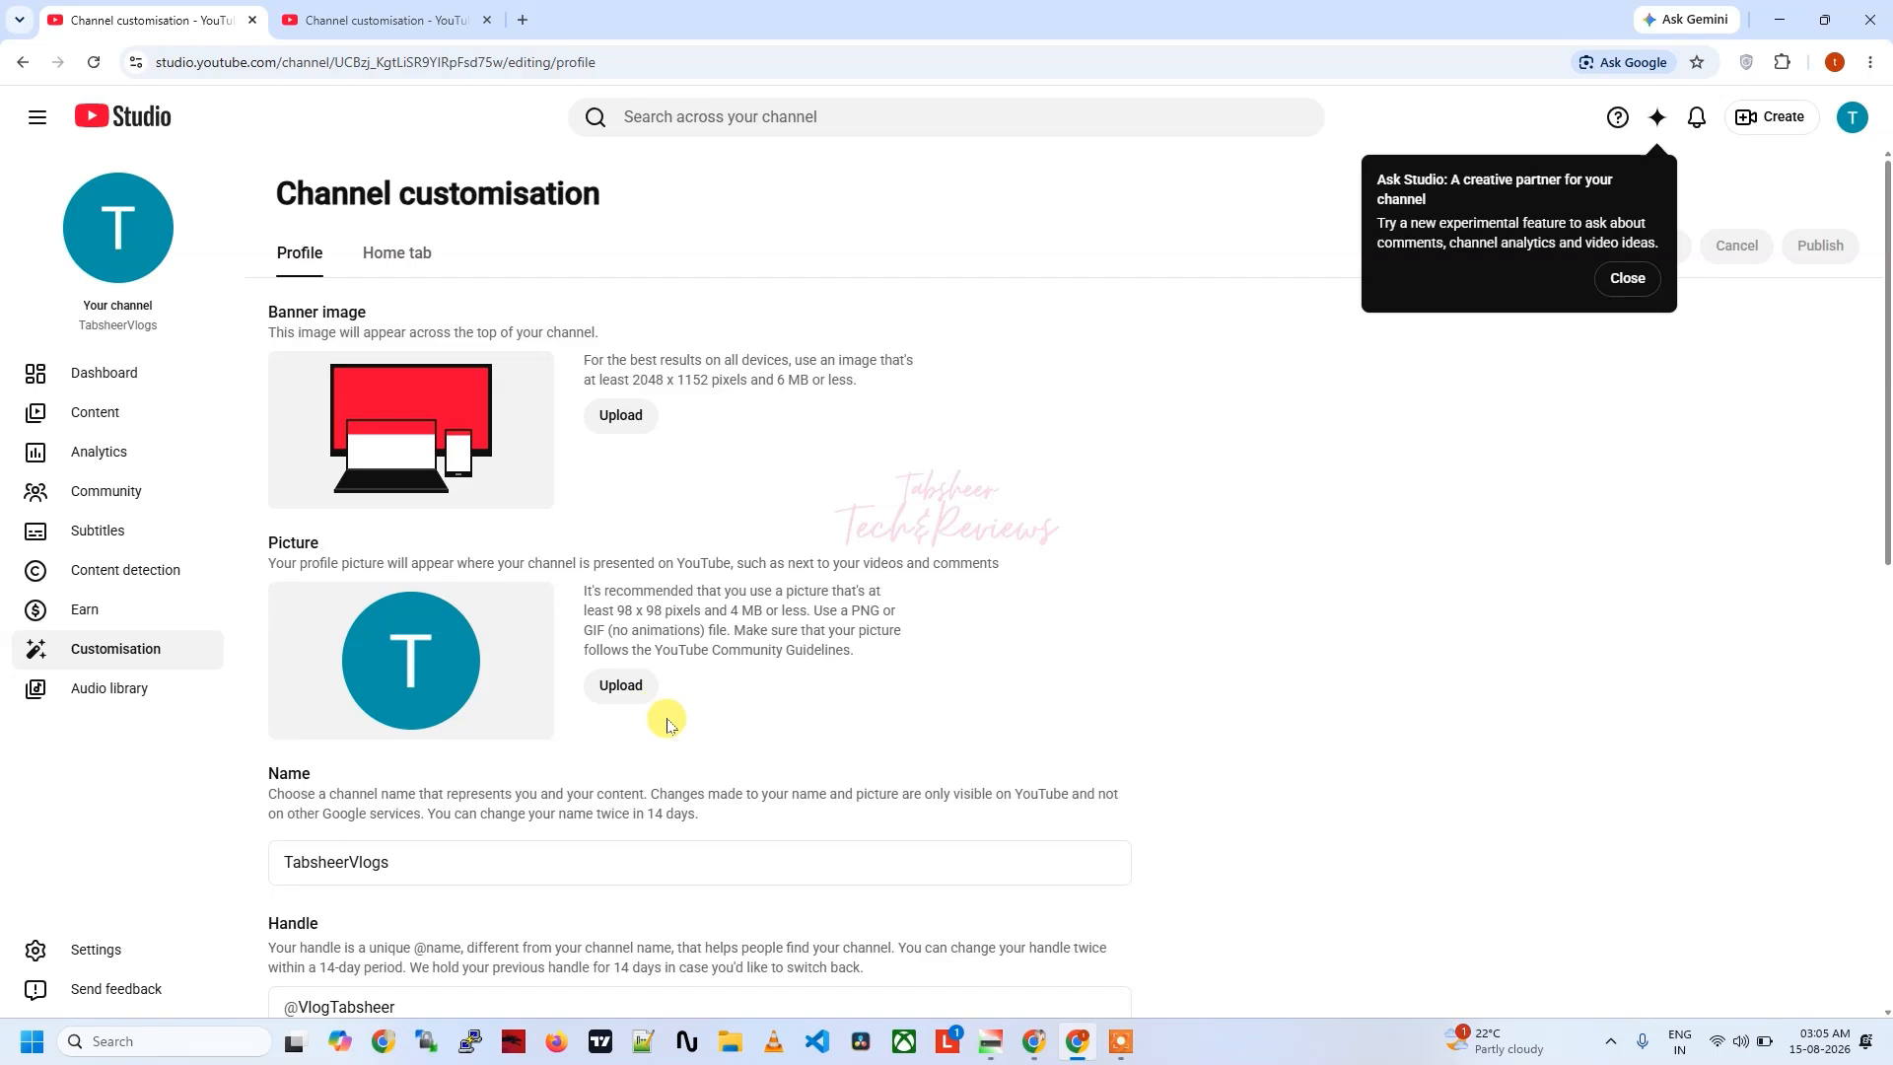
# Step: Review the channel's profile customisation options, from banner image, picture, name, handle and description to links, contact info and video watermark
pyautogui.scroll(-2, 663, 719)
pyautogui.scroll(-1, 453, 812)
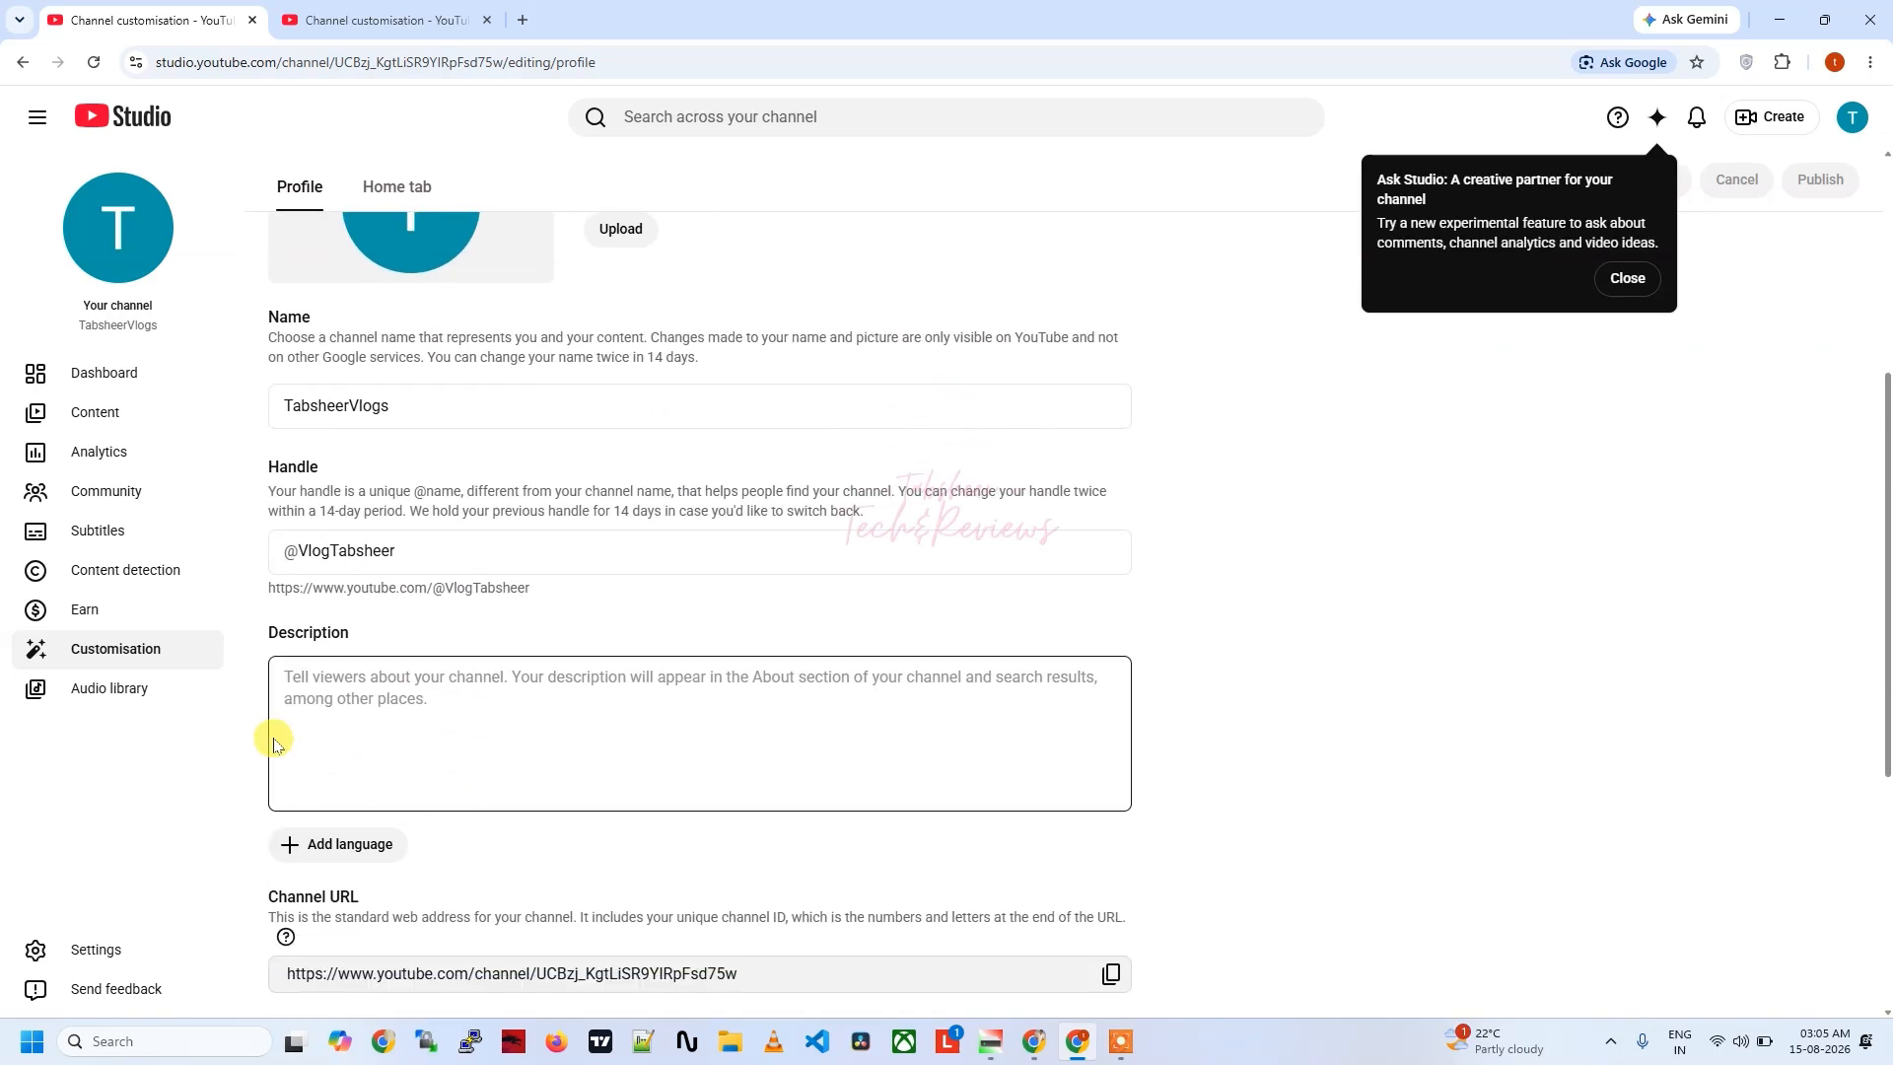
pyautogui.scroll(-2, 613, 773)
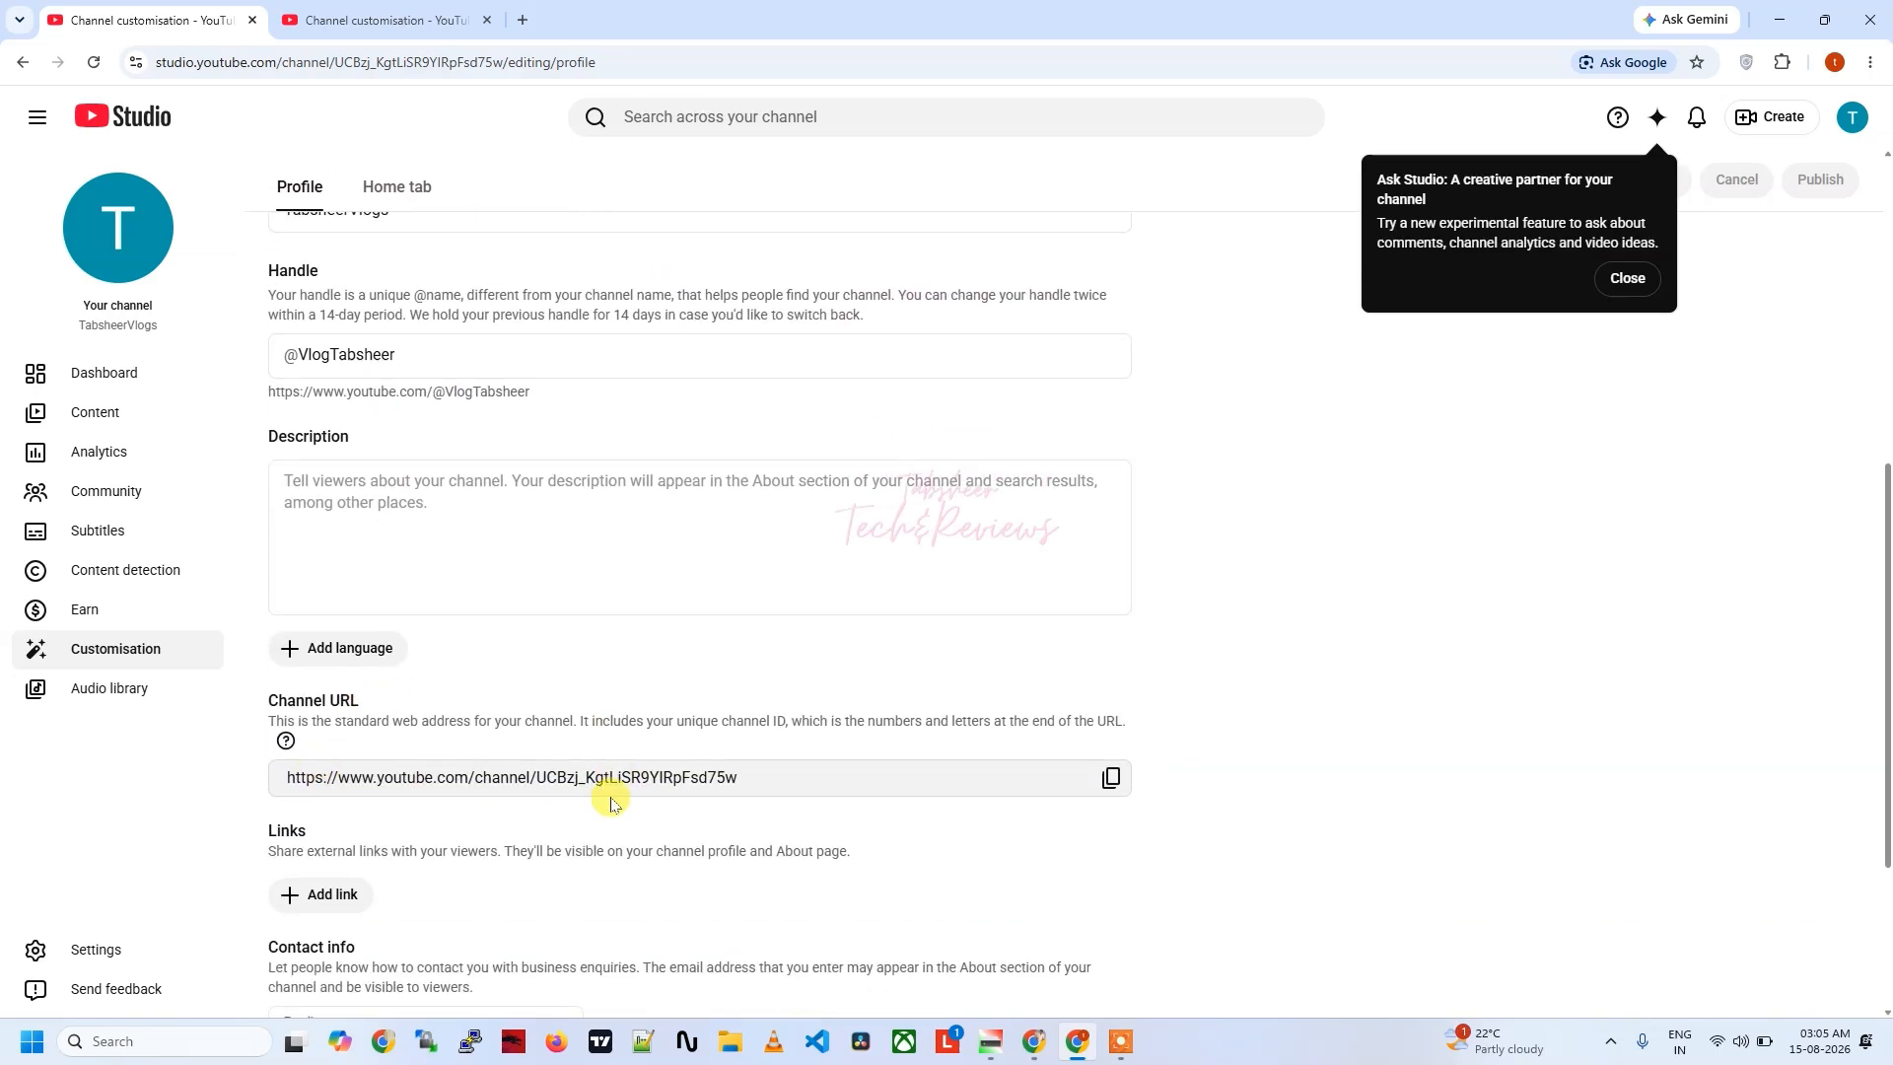
pyautogui.scroll(-1, 929, 826)
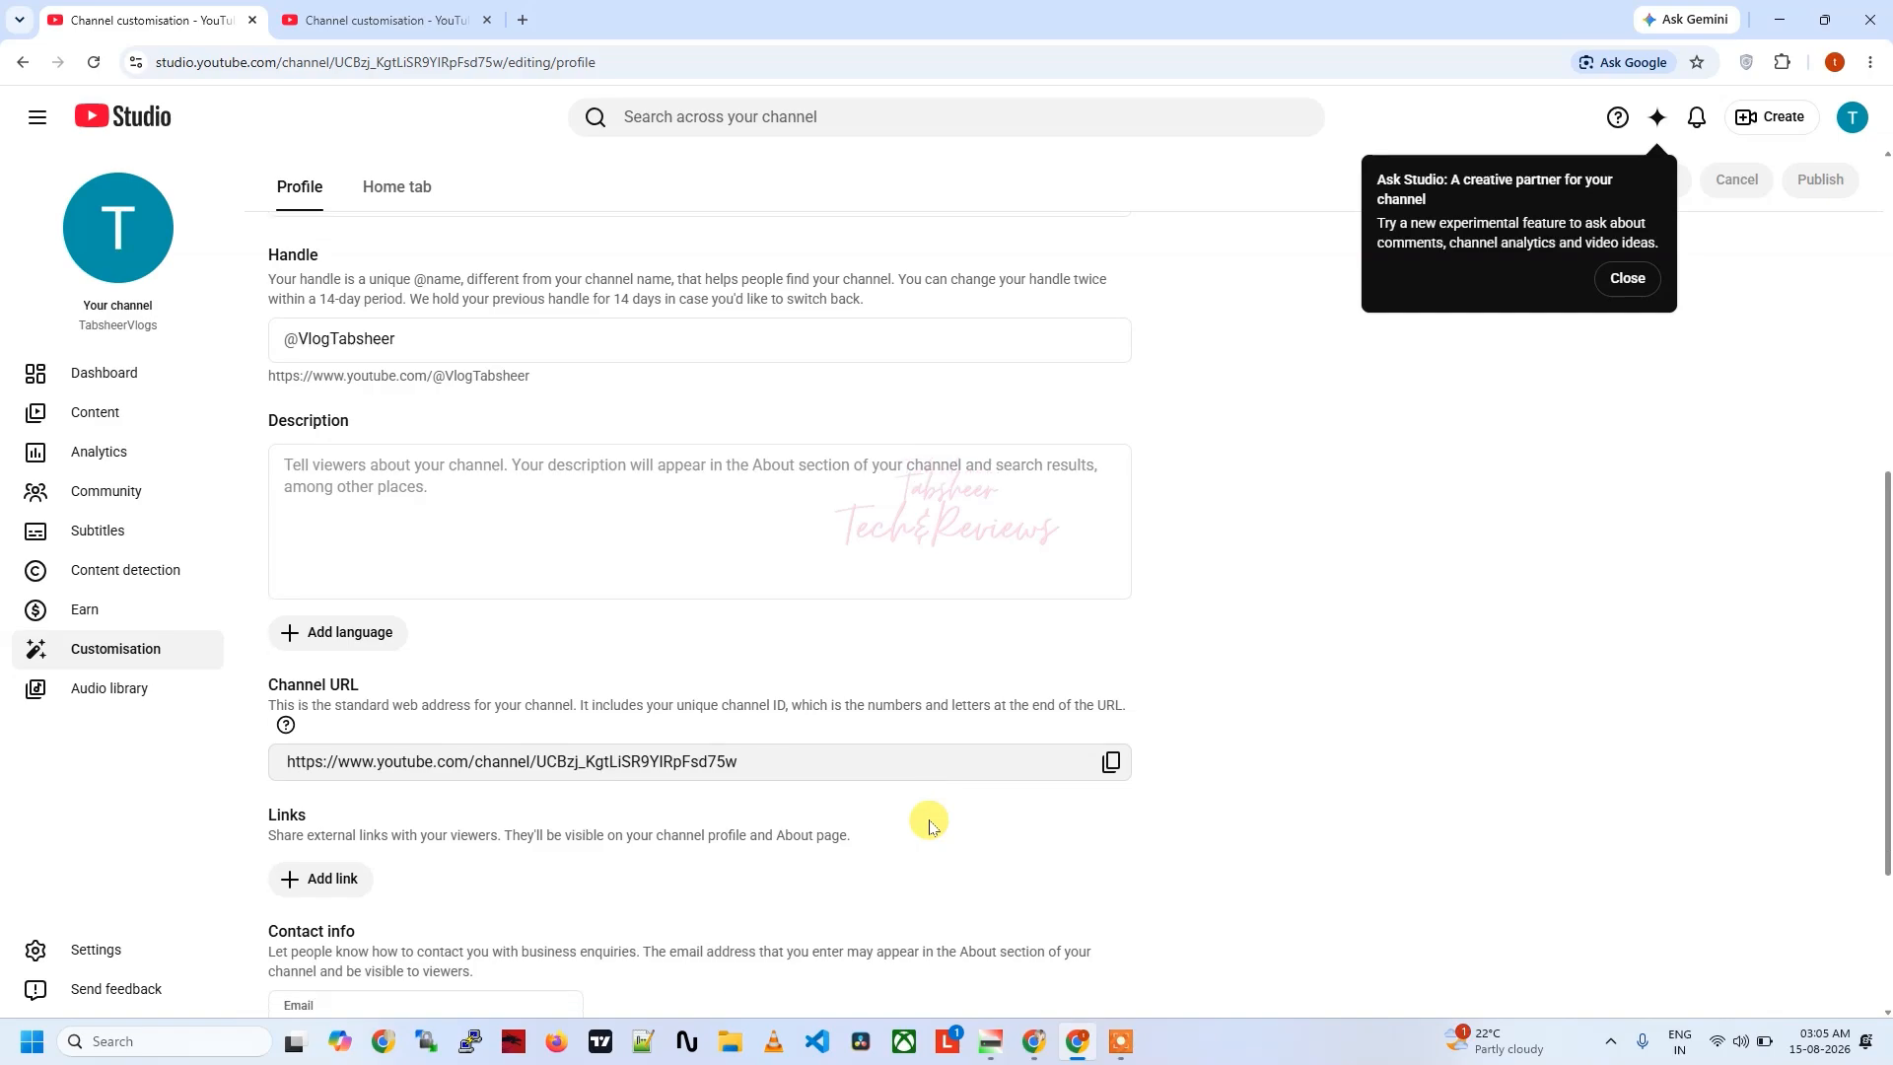
pyautogui.scroll(-2, 504, 827)
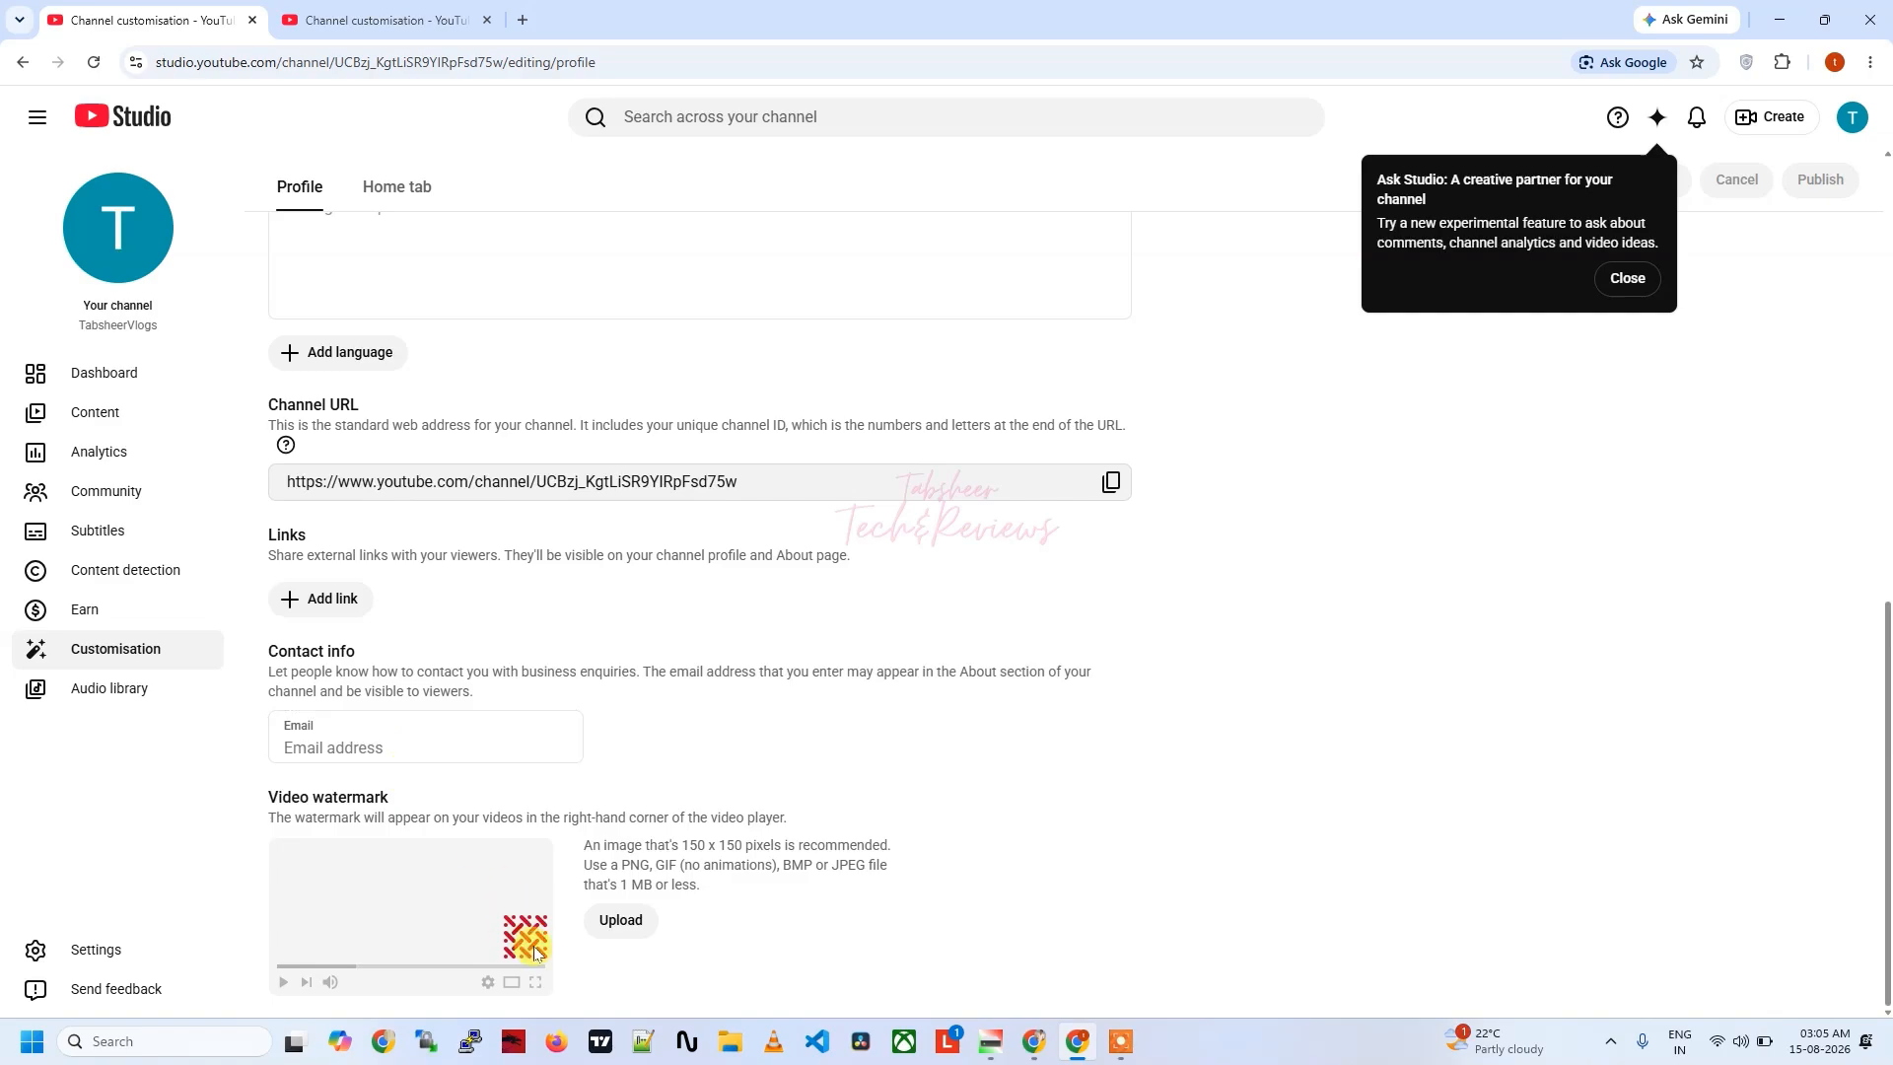
pyautogui.scroll(1, 667, 759)
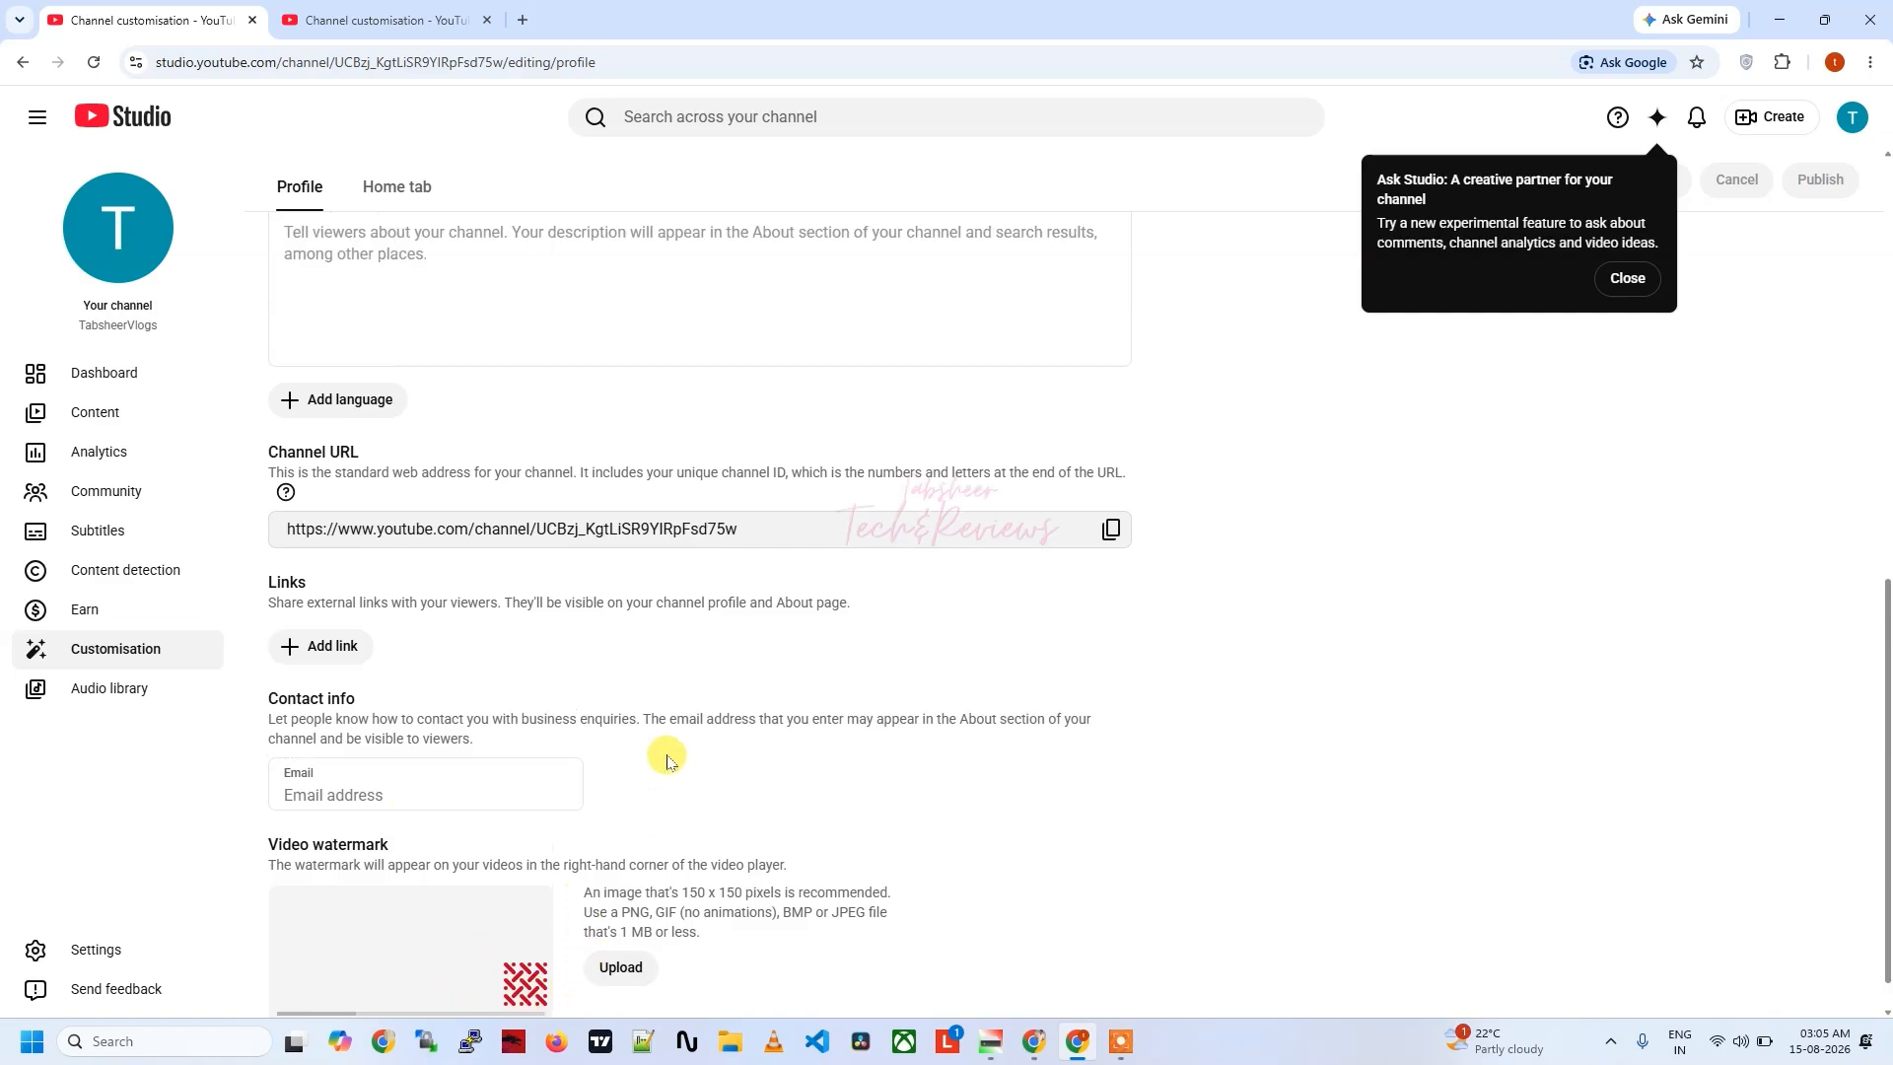
pyautogui.scroll(10, 667, 760)
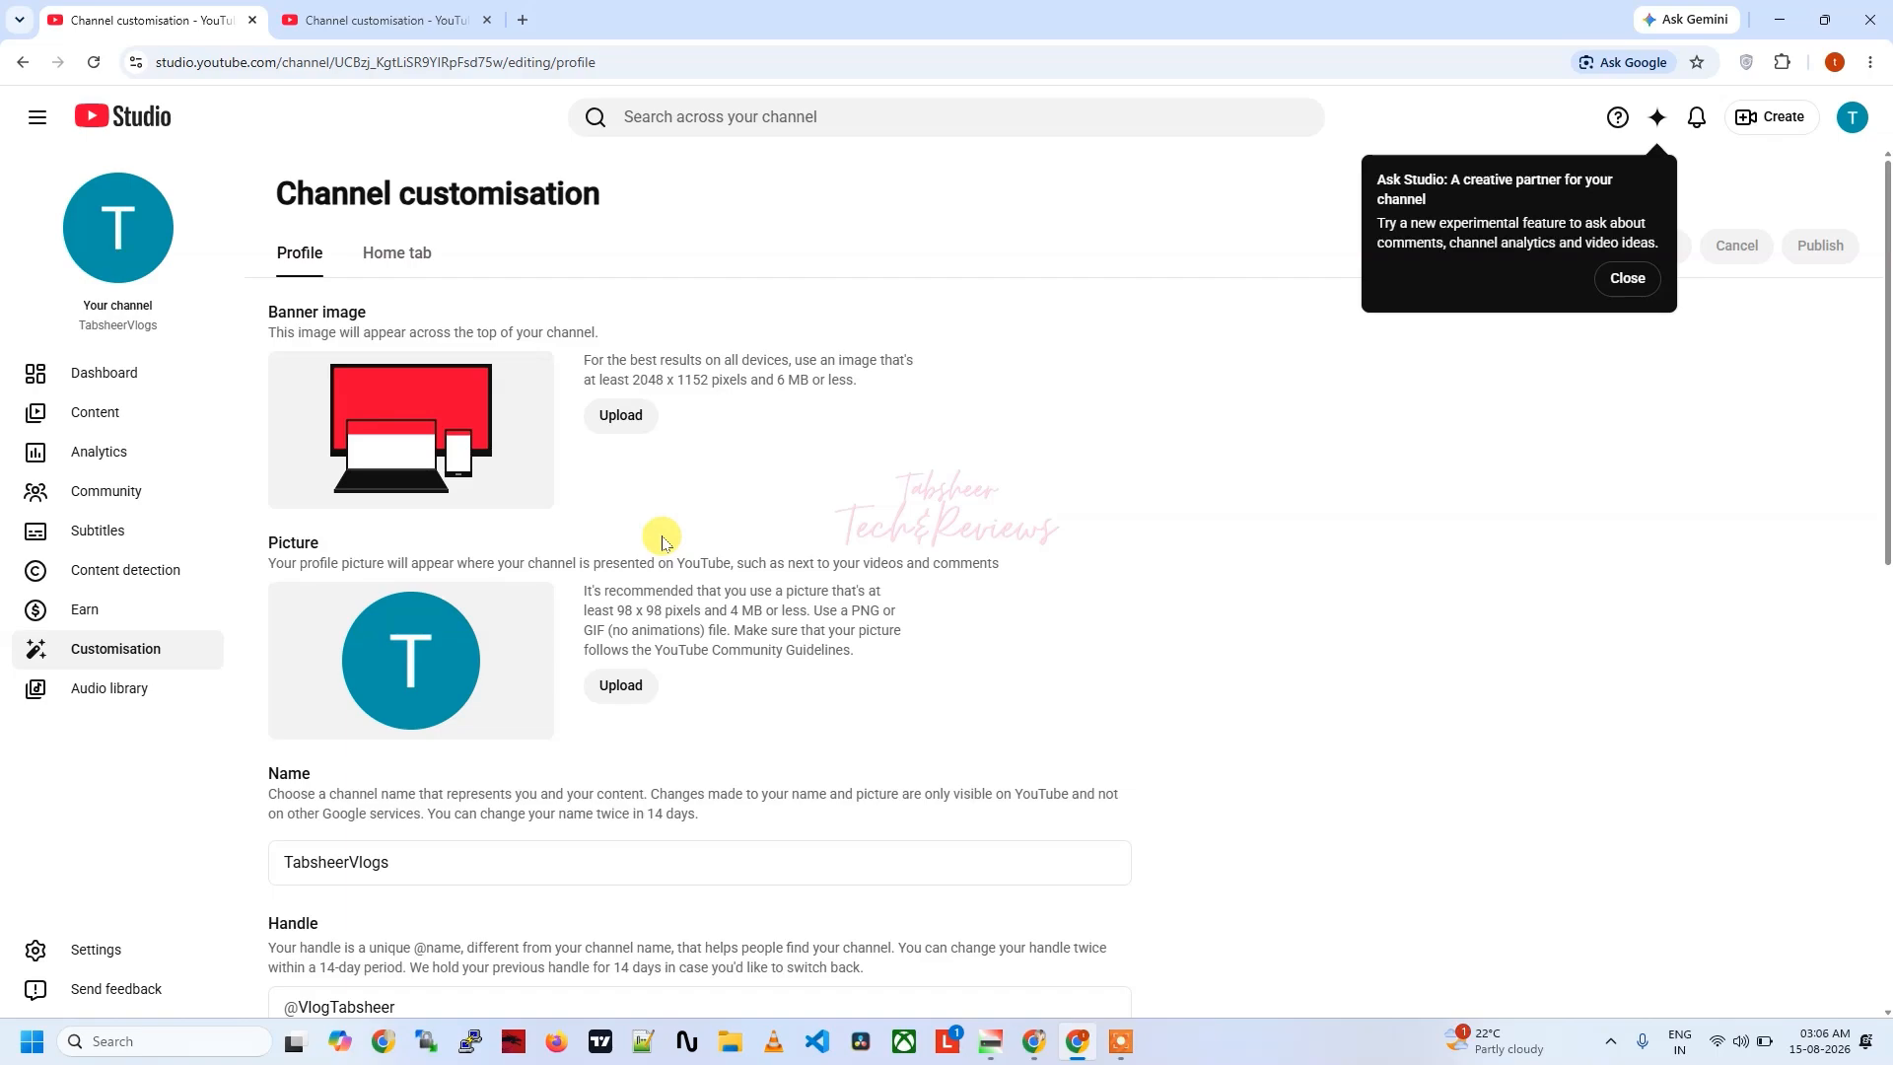
pyautogui.scroll(-4, 634, 748)
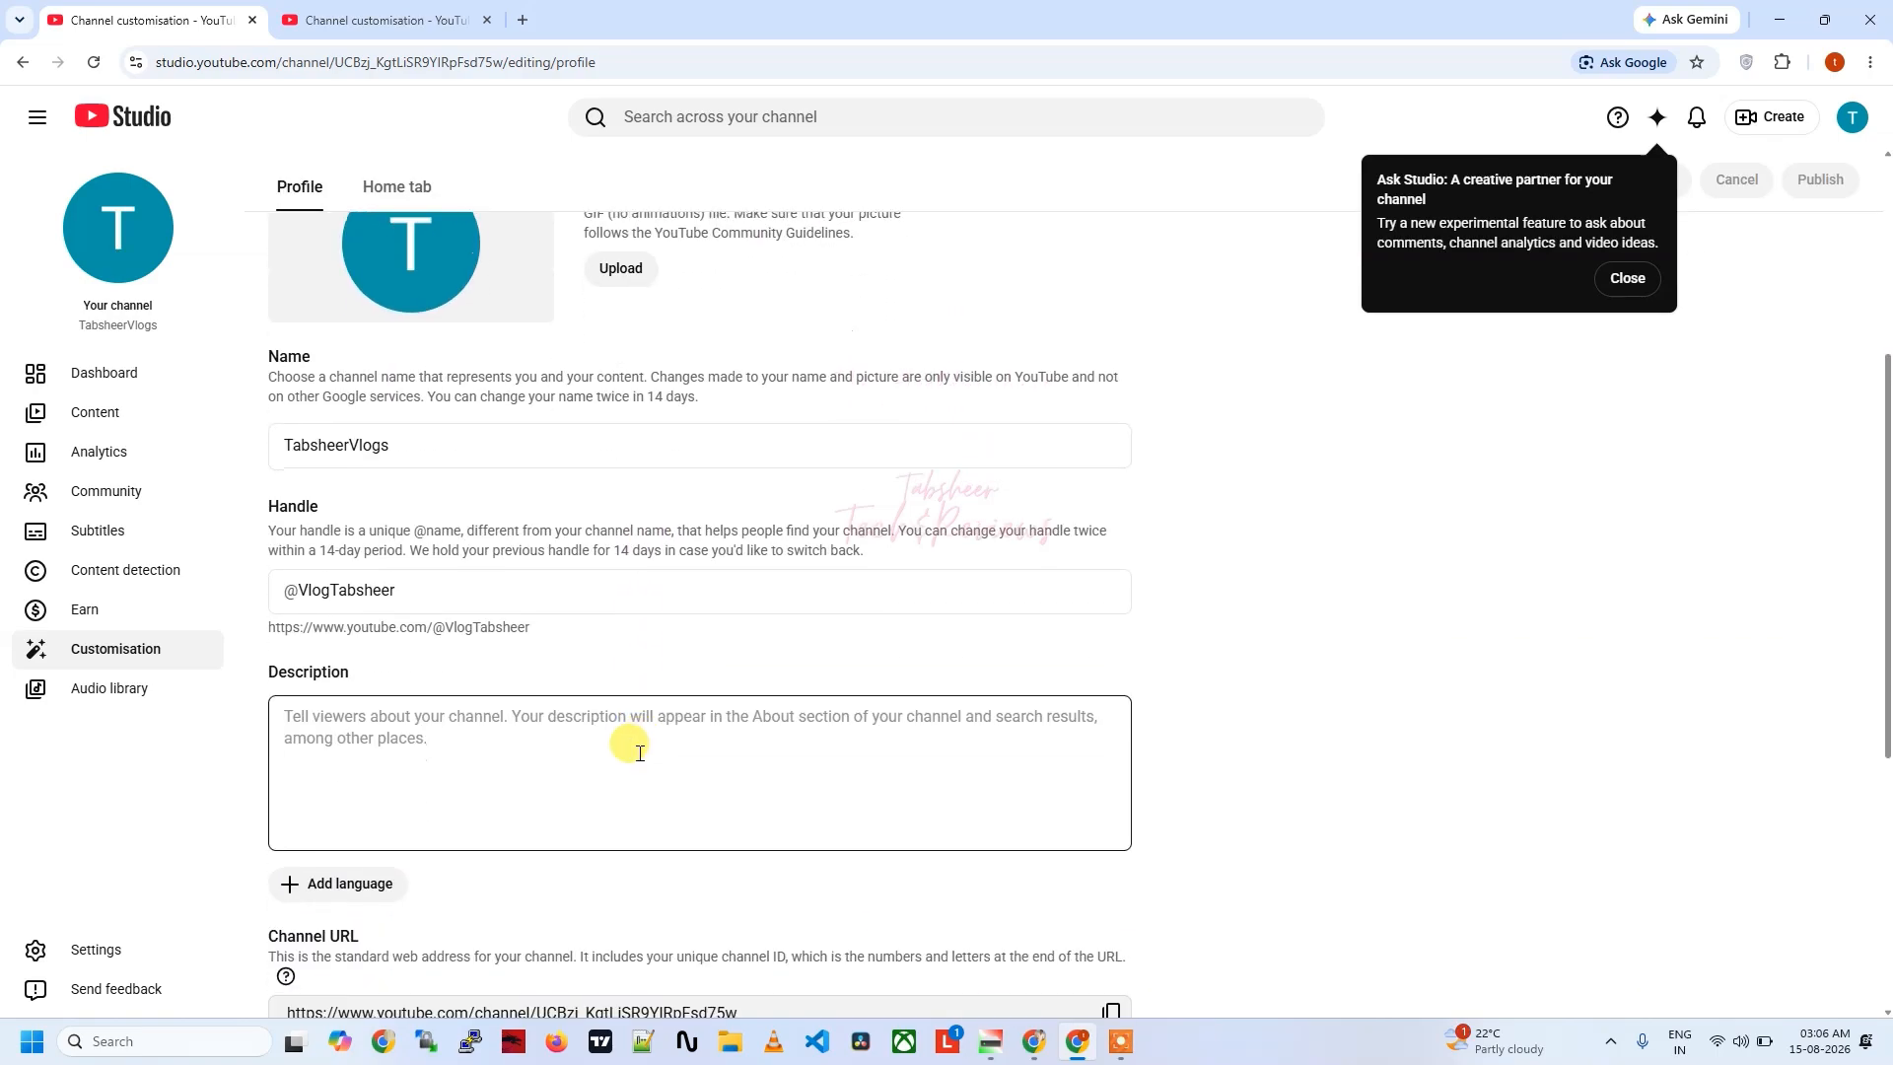
pyautogui.click(550, 747)
pyautogui.scroll(4, 551, 747)
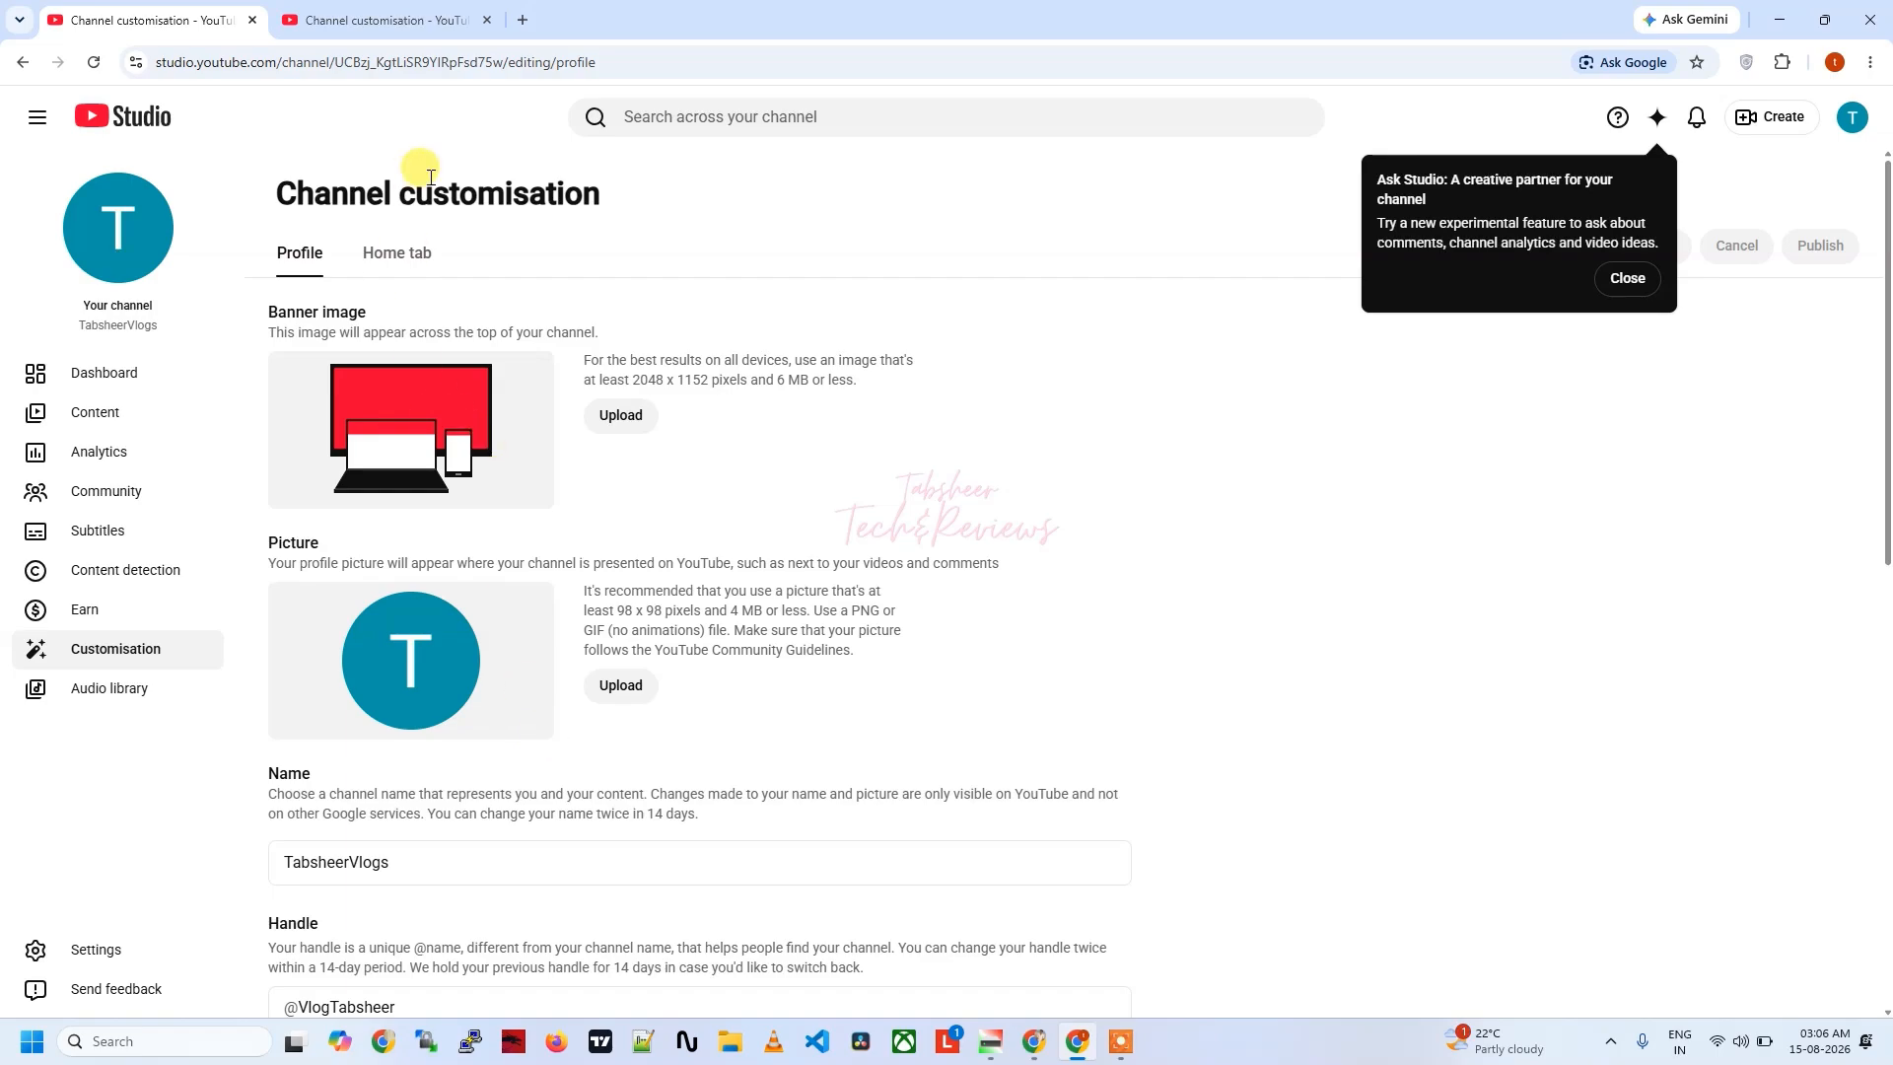
# Step: Switch to the other channel customisation tab and dismiss its welcome dialog and the Ask Studio tip
pyautogui.click(461, 20)
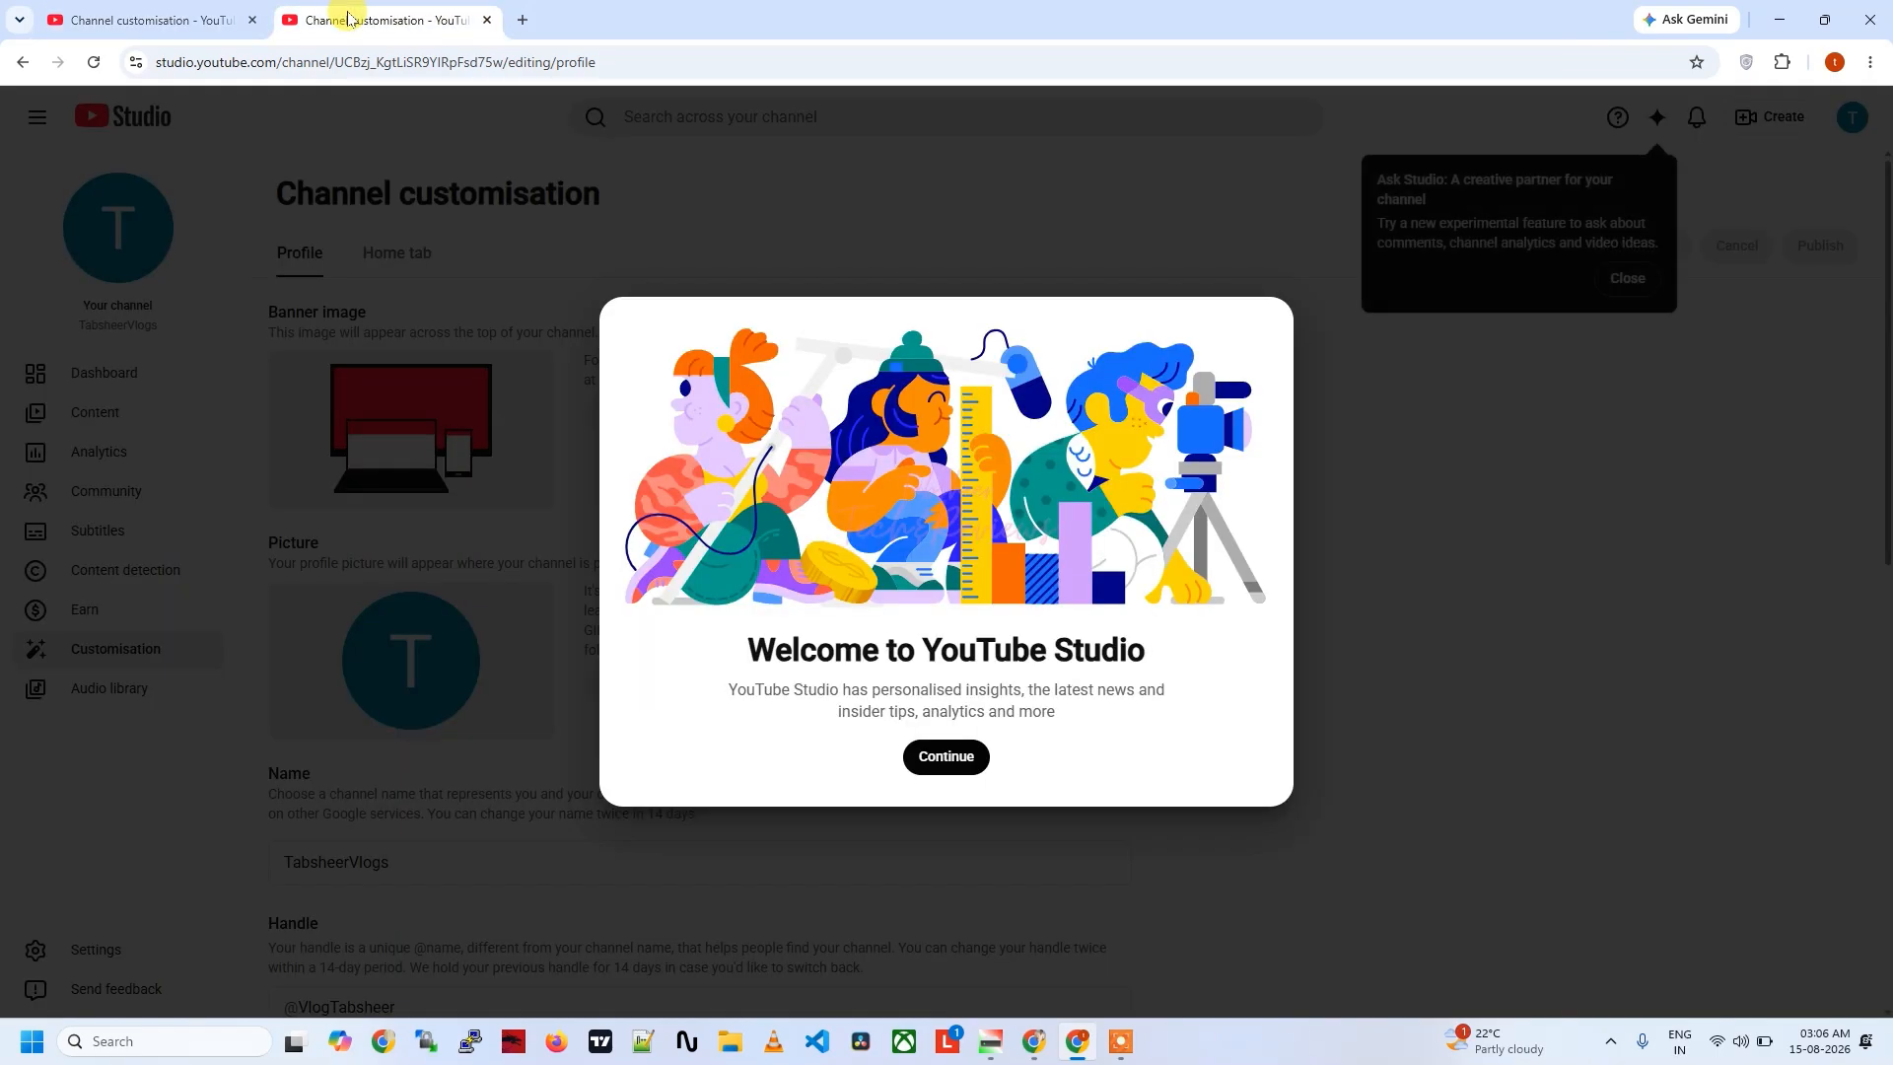
pyautogui.click(942, 758)
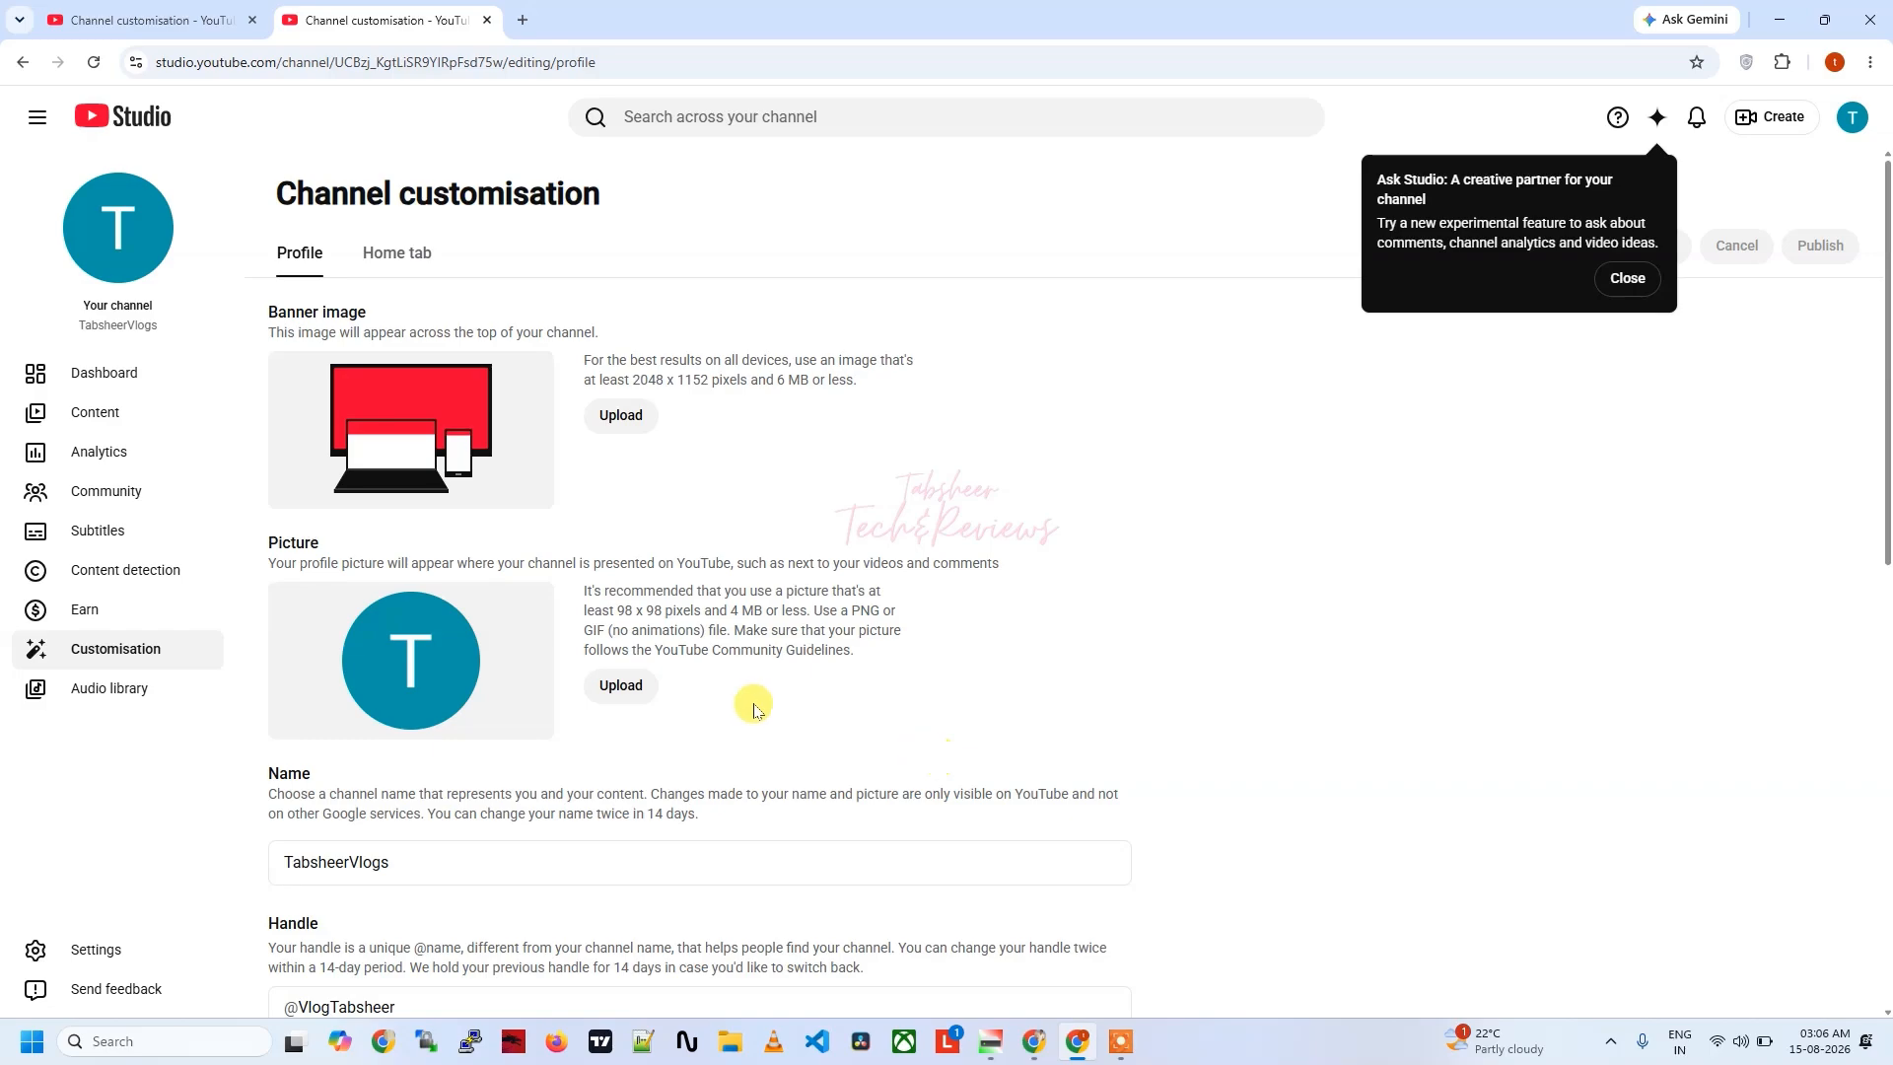
pyautogui.click(1629, 279)
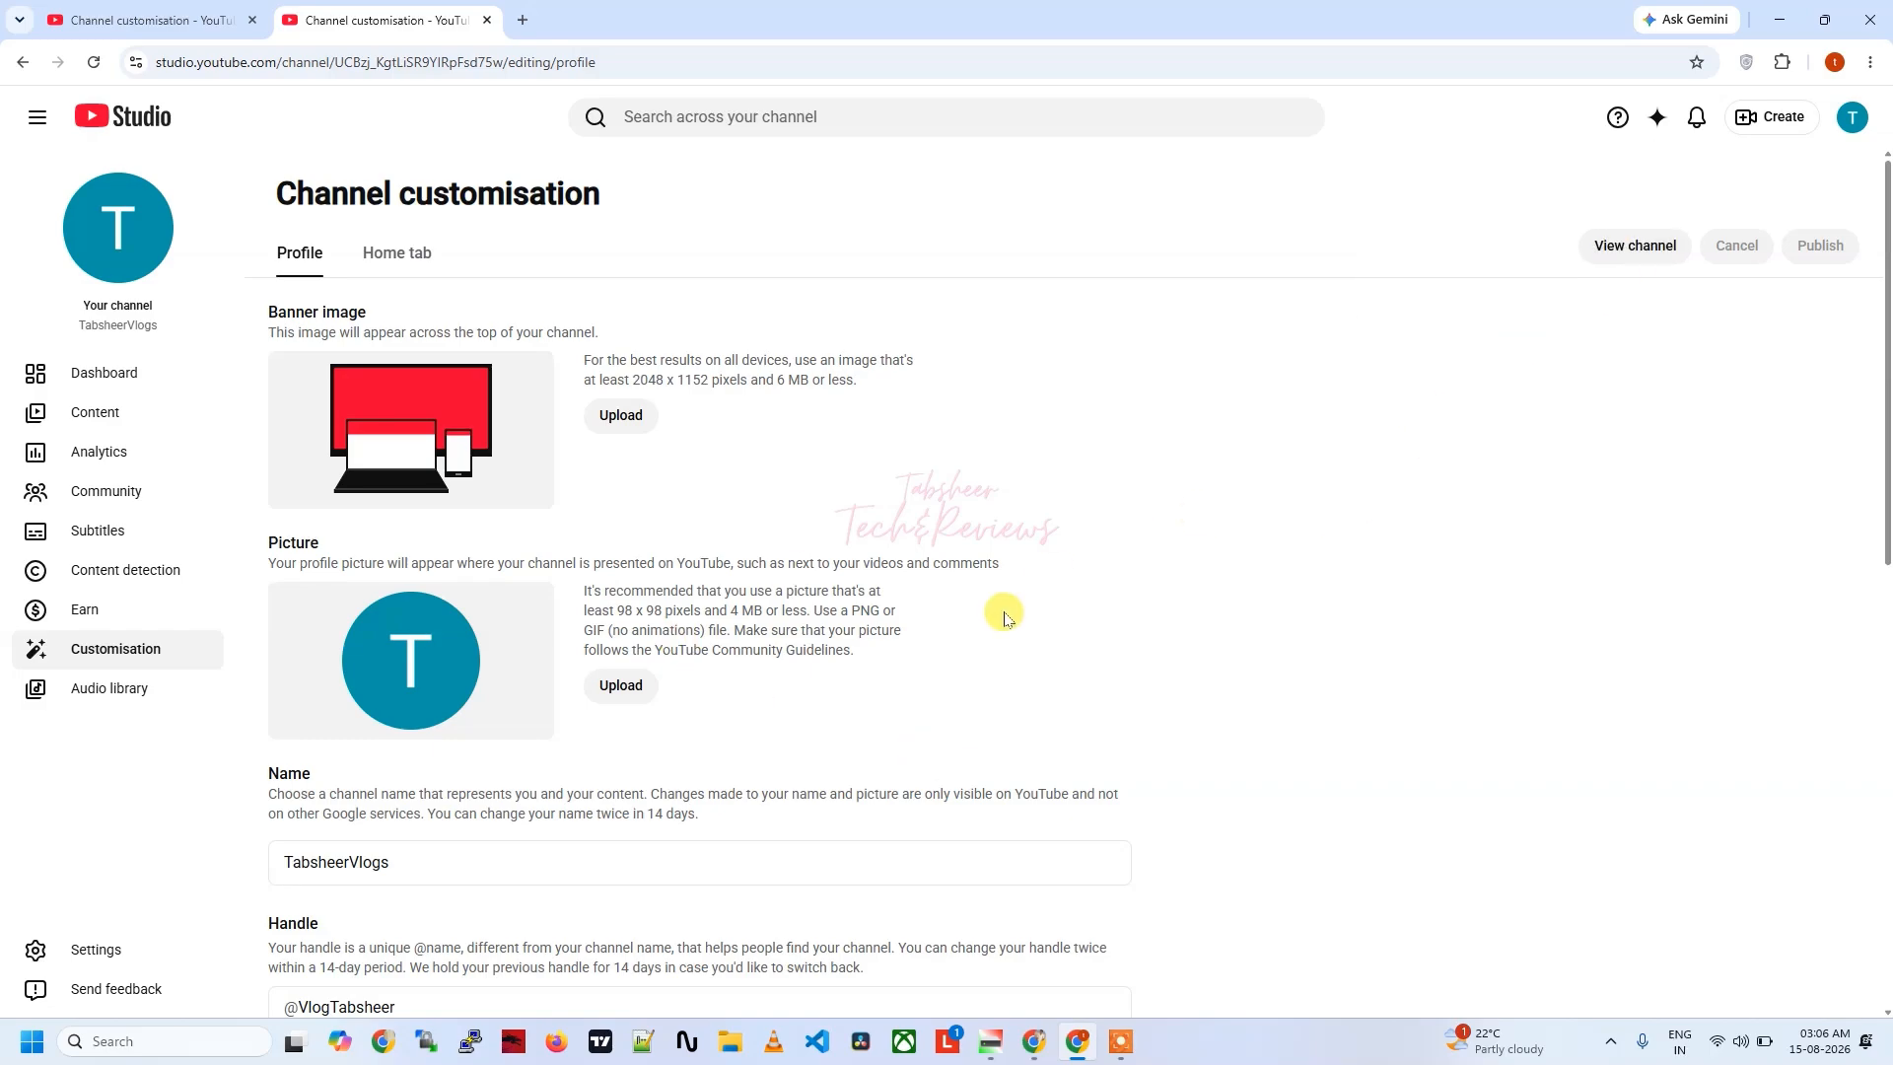